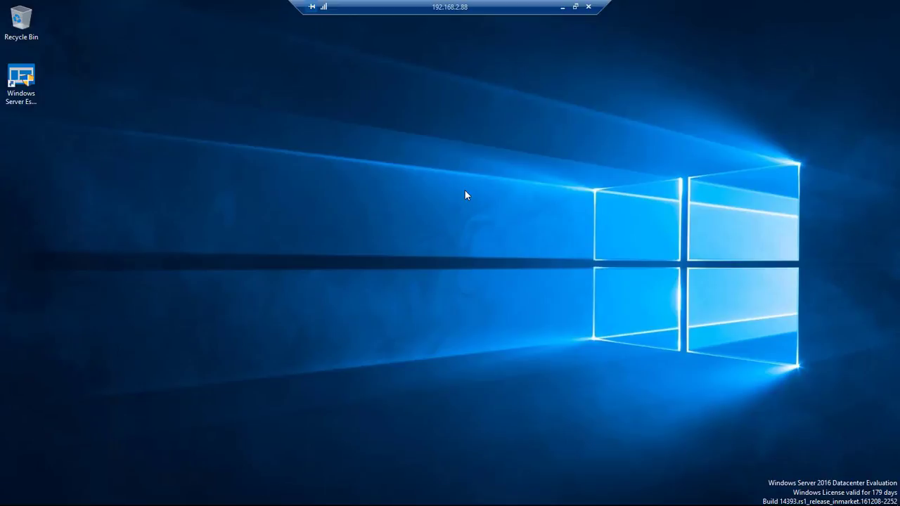
Enable Advanced Sharing on Web Media (F:) as share F and delete its Everyone permission entry.
{"action": "mouse_move", "coordinate": [316, 504]}
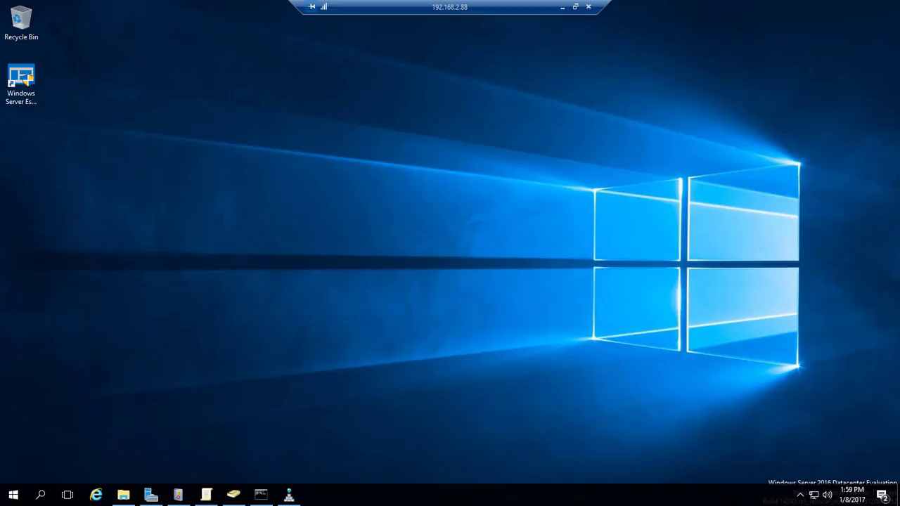
{"action": "left_click", "coordinate": [123, 495]}
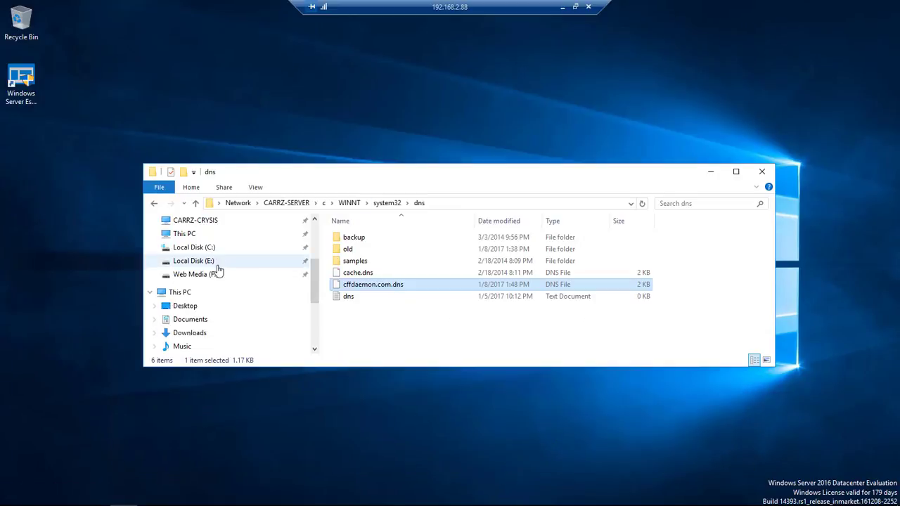
{"action": "left_click", "coordinate": [203, 274]}
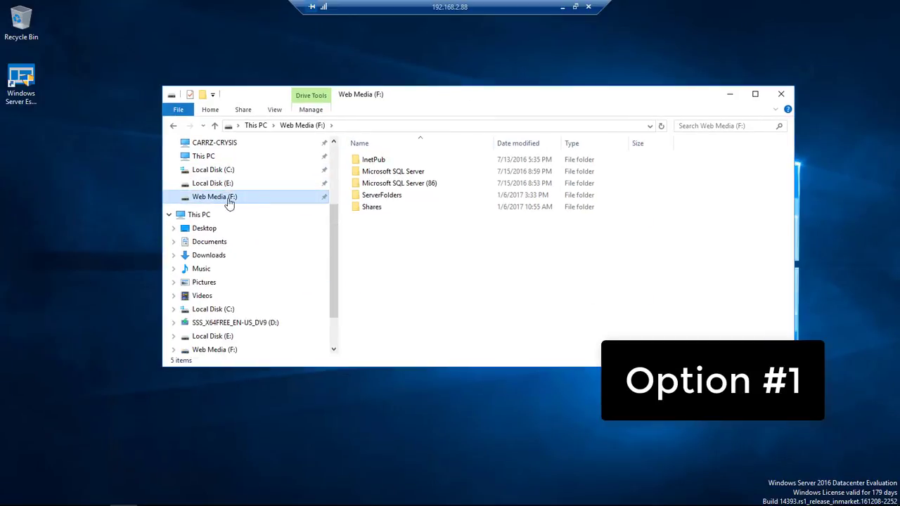
{"action": "right_click", "coordinate": [226, 200]}
{"action": "mouse_move", "coordinate": [287, 265]}
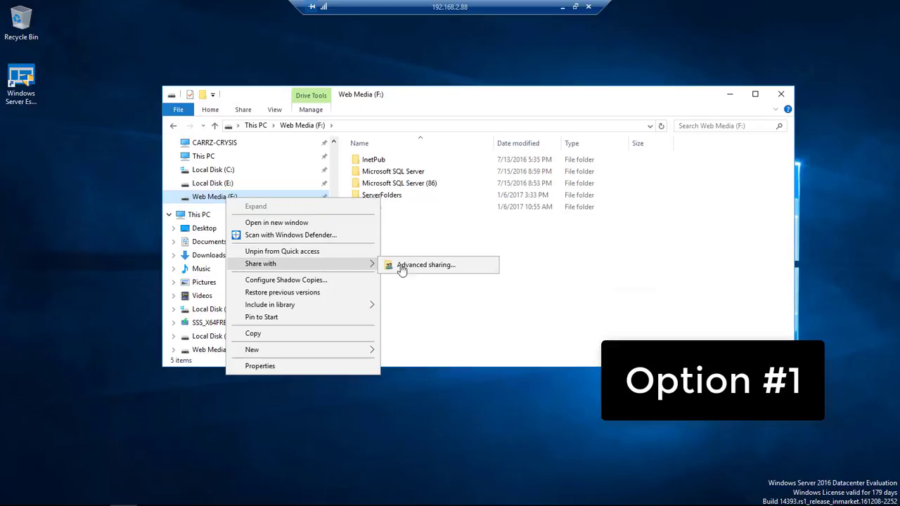
{"action": "left_click", "coordinate": [407, 268]}
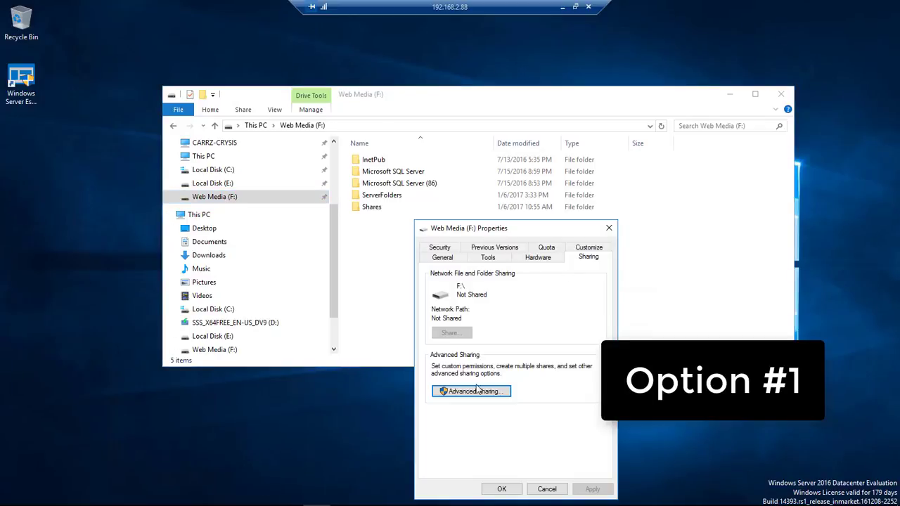
{"action": "left_click", "coordinate": [475, 391]}
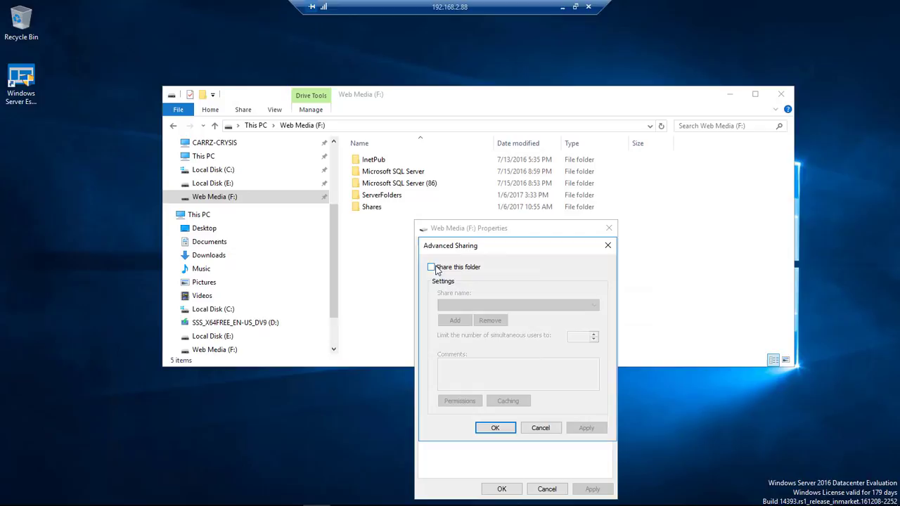
{"action": "left_click", "coordinate": [432, 267]}
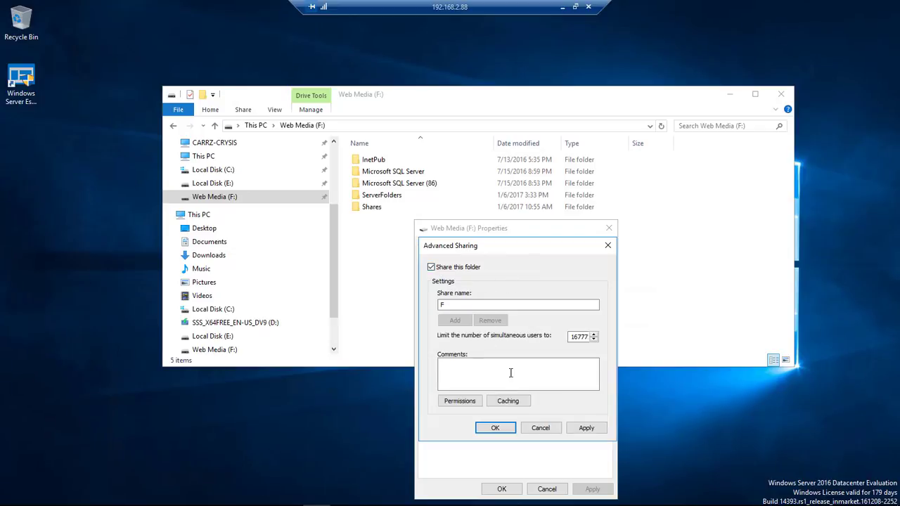
{"action": "left_click", "coordinate": [464, 402]}
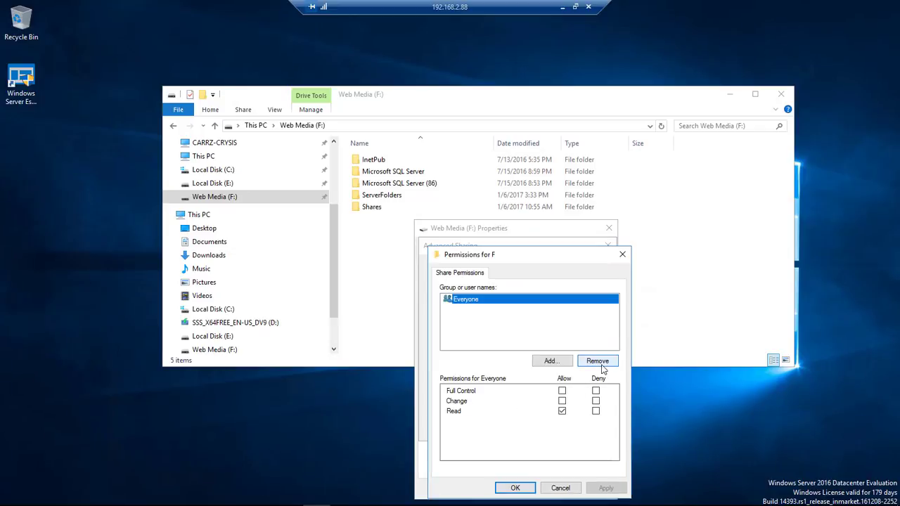
{"action": "left_click", "coordinate": [599, 363]}
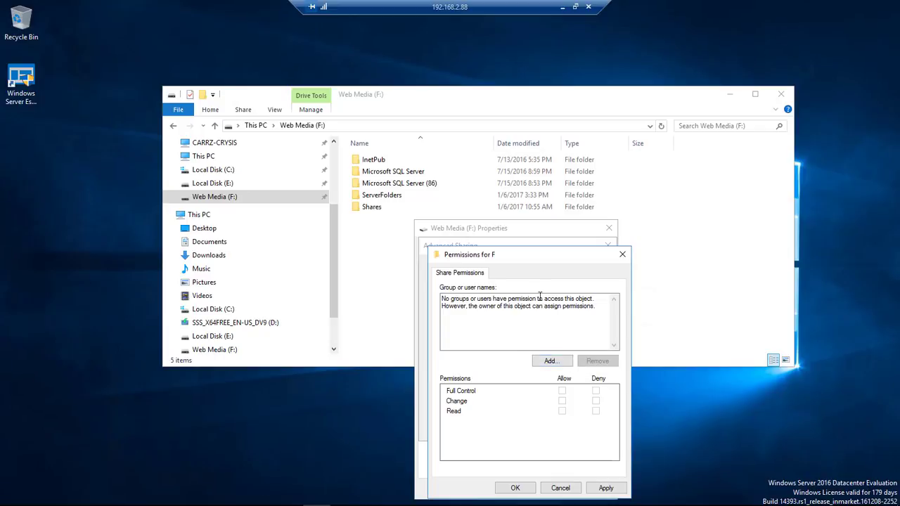
Add the domain accounts matching 'carr' to the F share permissions with Read access.
{"action": "left_click", "coordinate": [560, 362]}
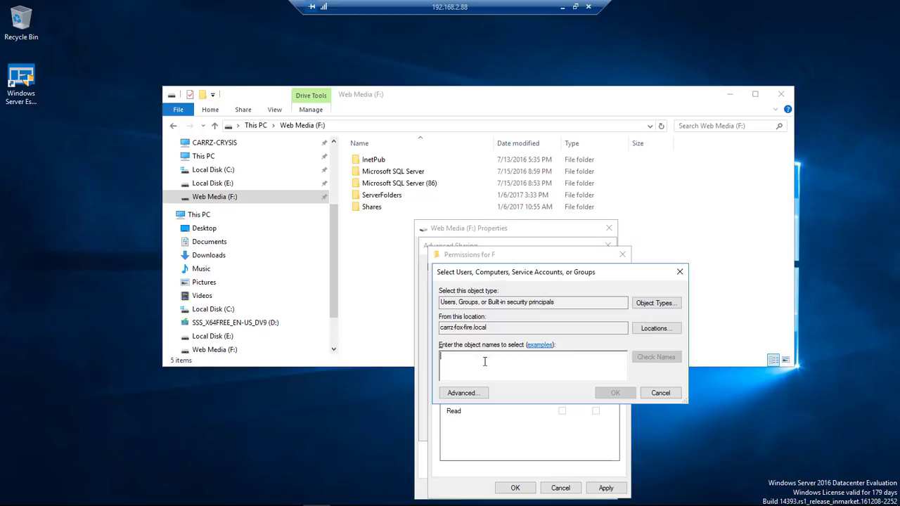
{"action": "type", "text": "carrzcry"}
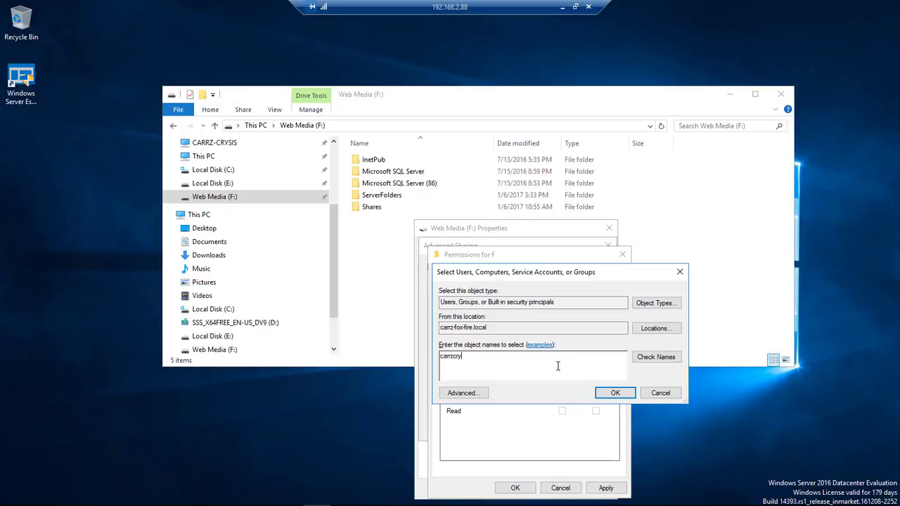
{"action": "left_click", "coordinate": [654, 359]}
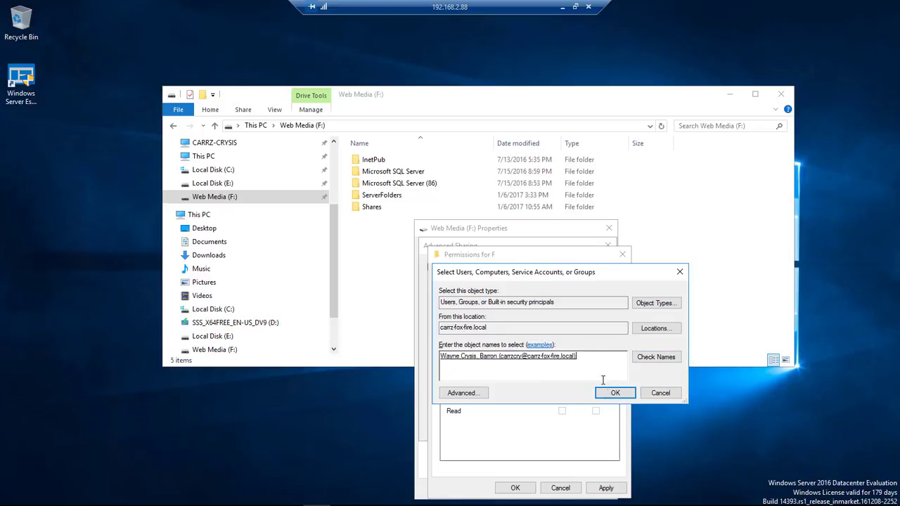
{"action": "left_click", "coordinate": [466, 362]}
{"action": "key", "text": "BackSpace"}
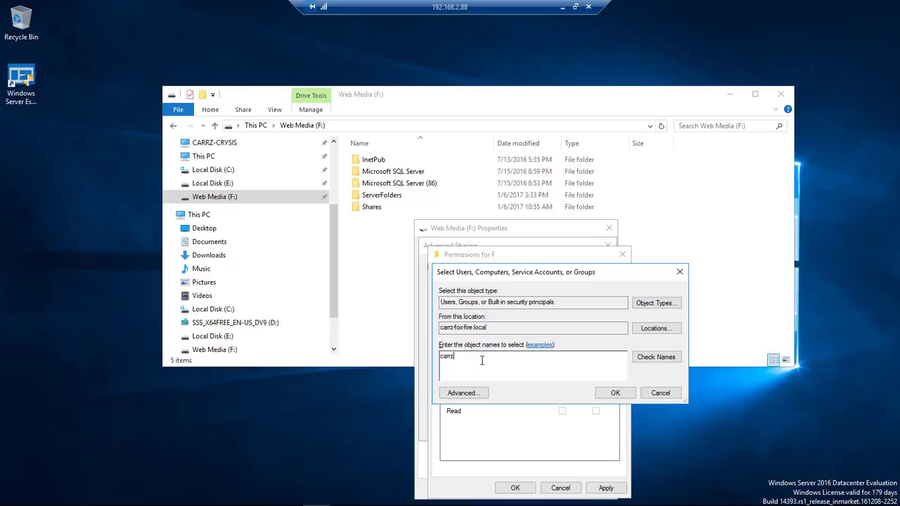
{"action": "type", "text": "carr"}
{"action": "left_click", "coordinate": [654, 359]}
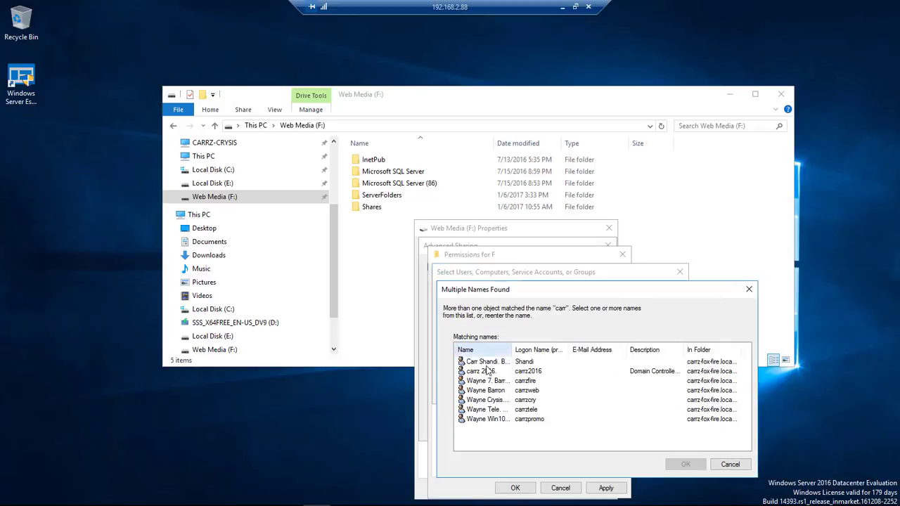
{"action": "left_click", "coordinate": [487, 419]}
{"action": "left_click", "coordinate": [485, 361], "text": "shift"}
{"action": "left_click", "coordinate": [686, 464]}
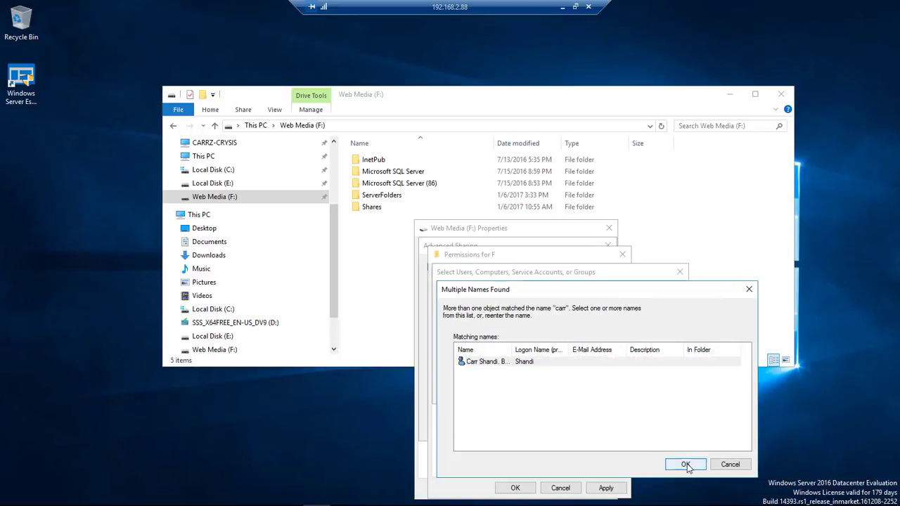
Grant one added account Full Control and another Change on F, then save and close.
{"action": "left_click", "coordinate": [615, 393]}
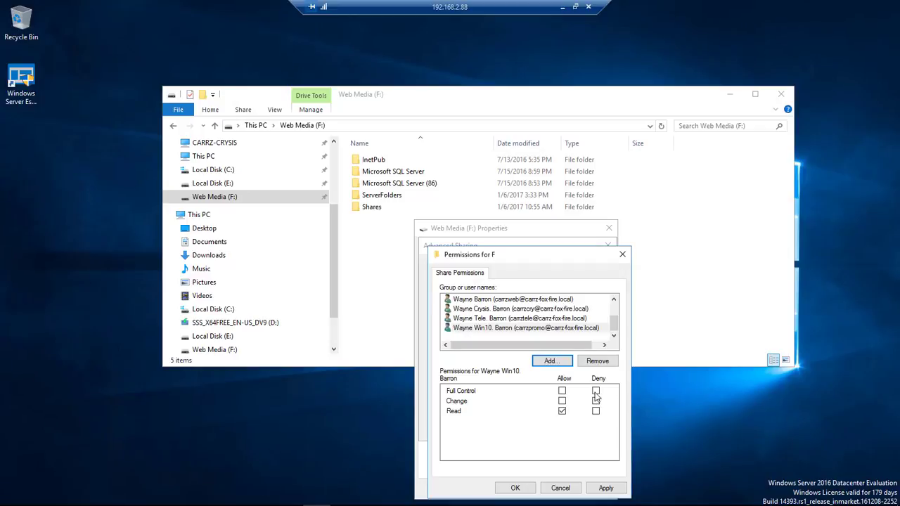
{"action": "left_click", "coordinate": [562, 401]}
{"action": "left_click", "coordinate": [552, 328]}
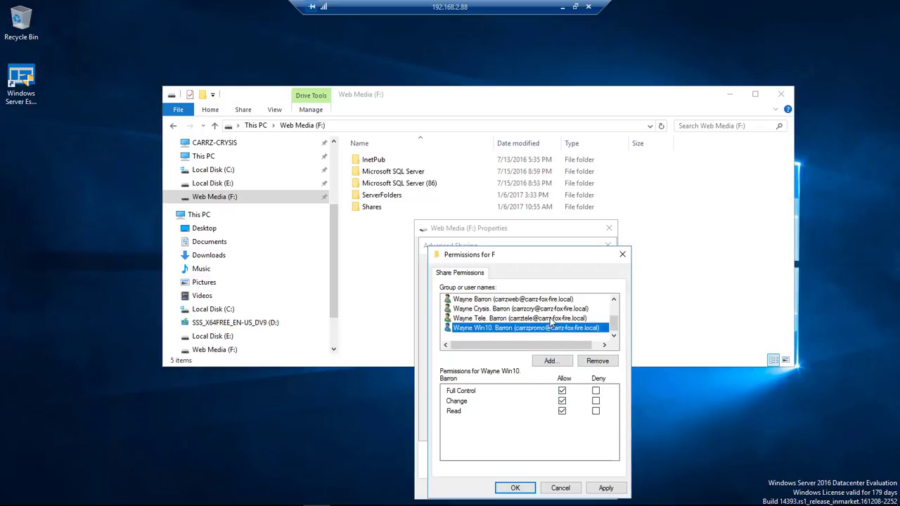
{"action": "left_click", "coordinate": [552, 319]}
{"action": "left_click", "coordinate": [562, 401]}
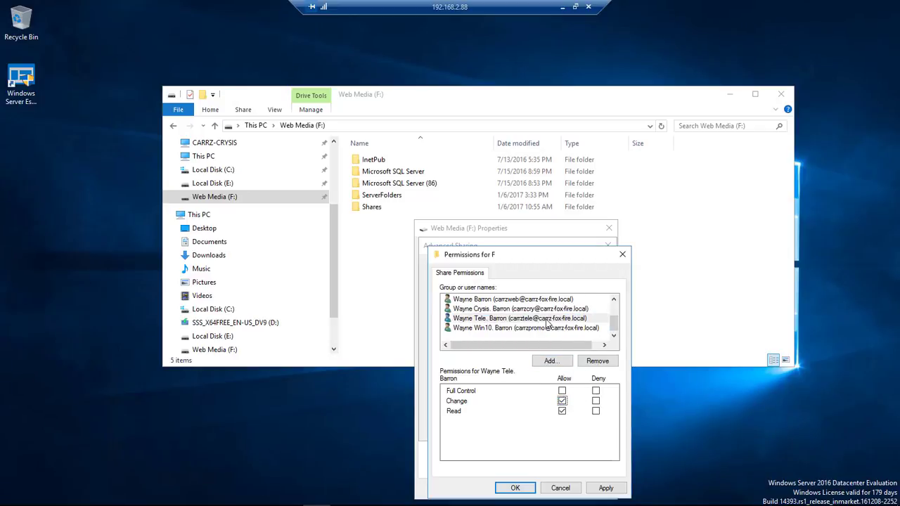
{"action": "left_click", "coordinate": [547, 309]}
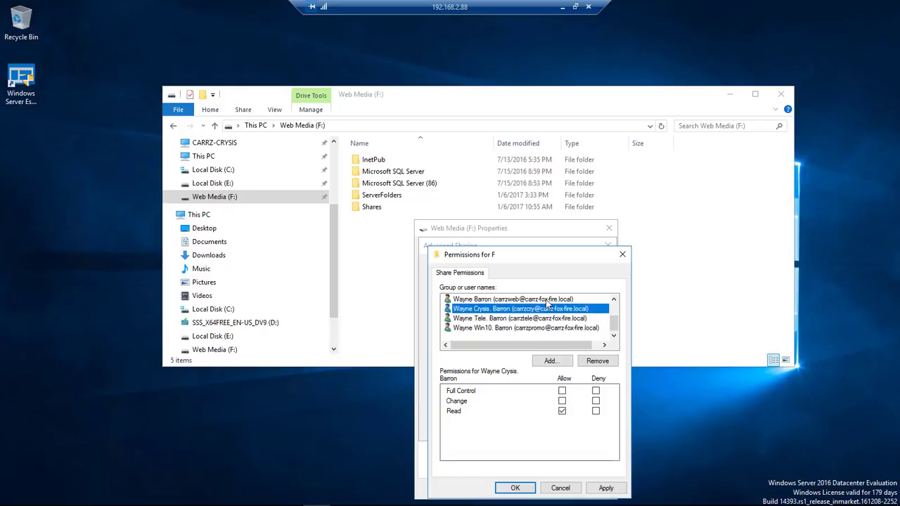
{"action": "left_click", "coordinate": [548, 300]}
{"action": "left_click", "coordinate": [514, 488]}
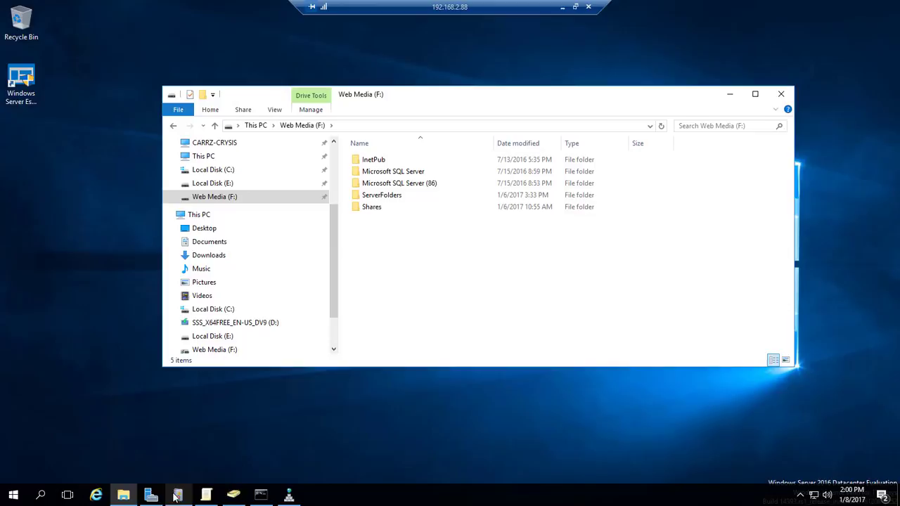
Stop sharing F in Server Manager's File and Storage Services Shares list, leaving eight shares.
{"action": "left_click", "coordinate": [156, 496]}
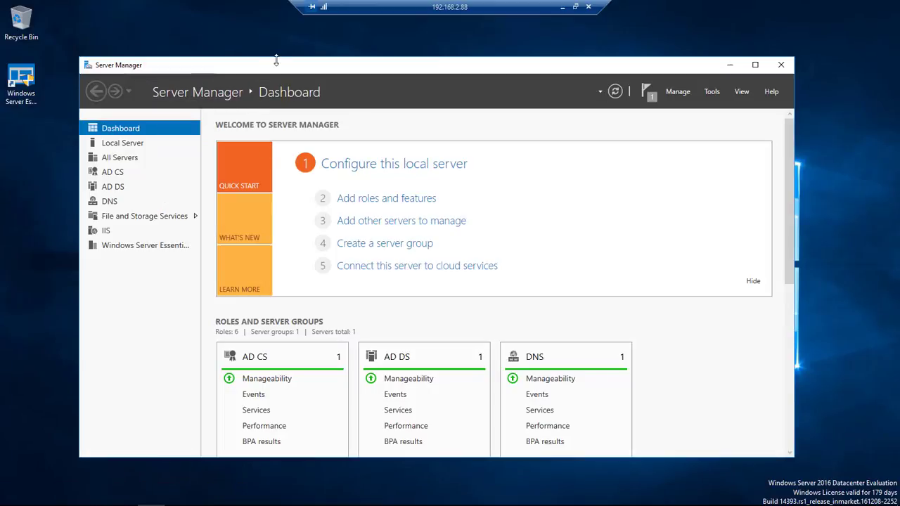
{"action": "left_click_drag", "start_coordinate": [282, 68], "coordinate": [286, 68]}
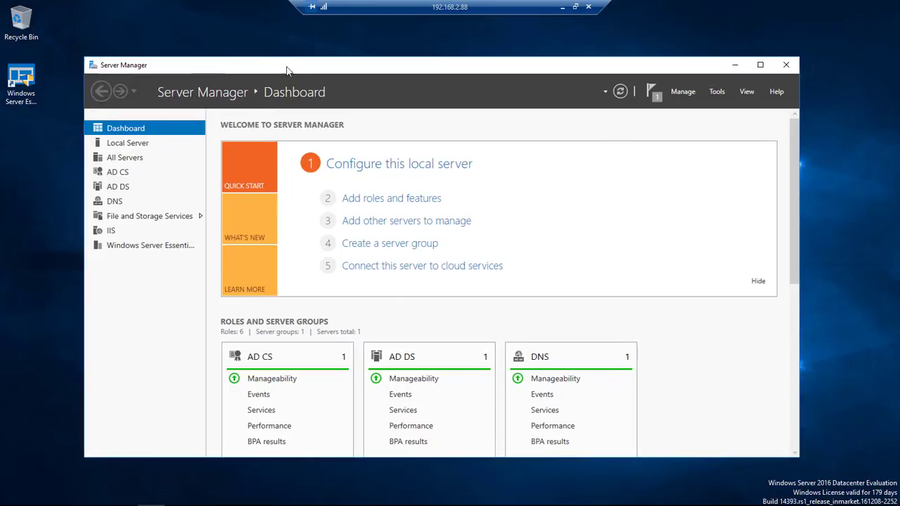
{"action": "left_click", "coordinate": [136, 218]}
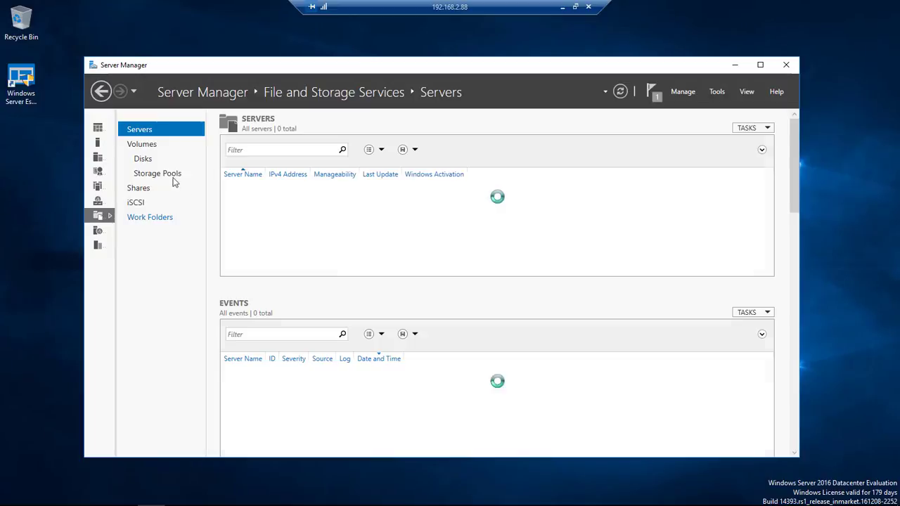
{"action": "left_click", "coordinate": [138, 189]}
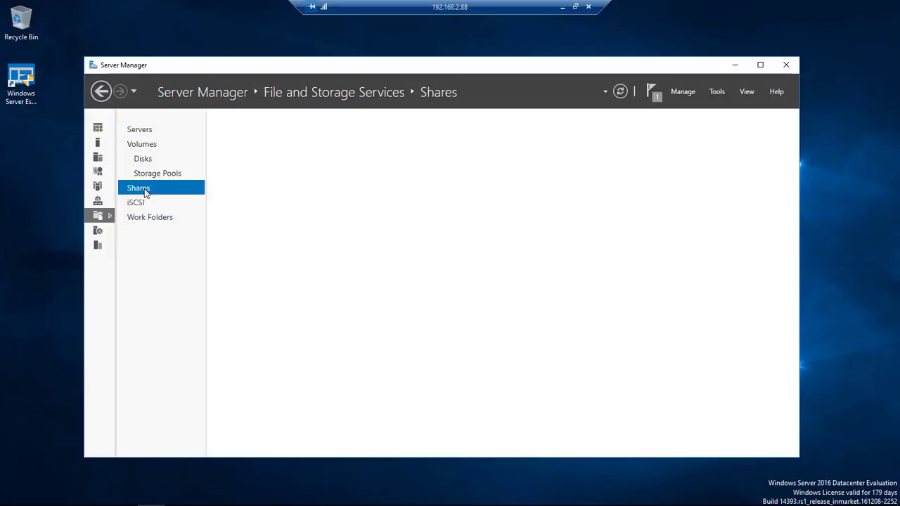
{"action": "right_click", "coordinate": [308, 231]}
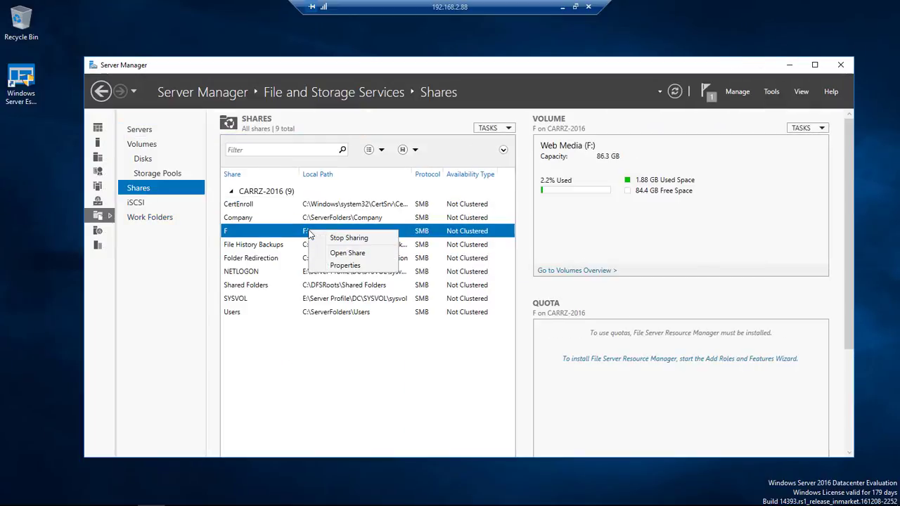
{"action": "left_click", "coordinate": [348, 238]}
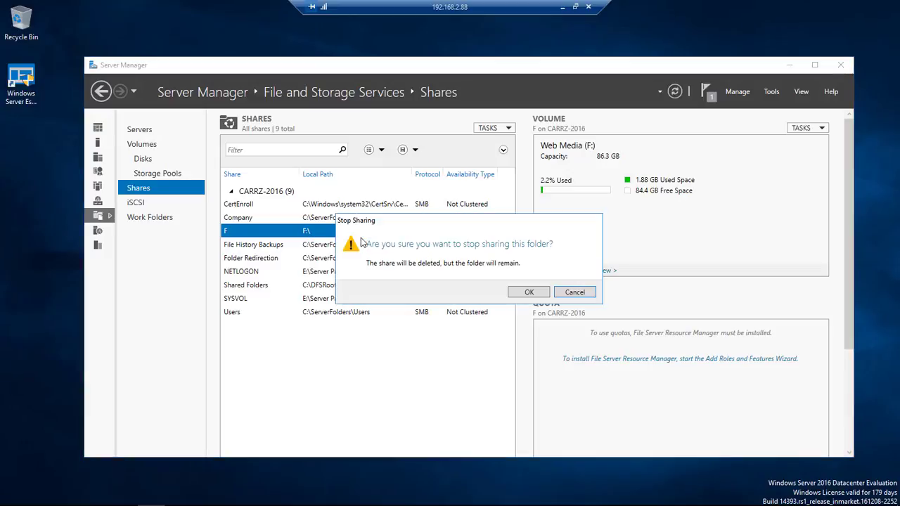
{"action": "left_click", "coordinate": [527, 291]}
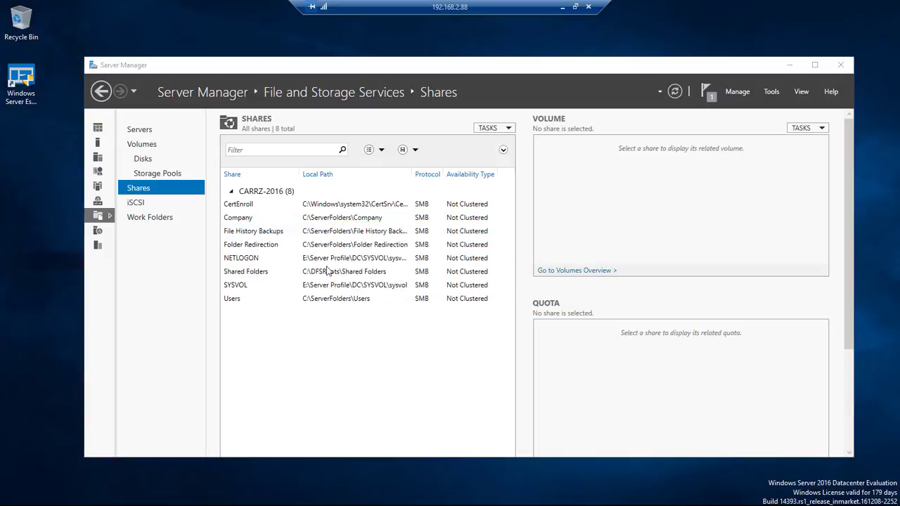
{"action": "left_click_drag", "start_coordinate": [458, 70], "coordinate": [460, 65]}
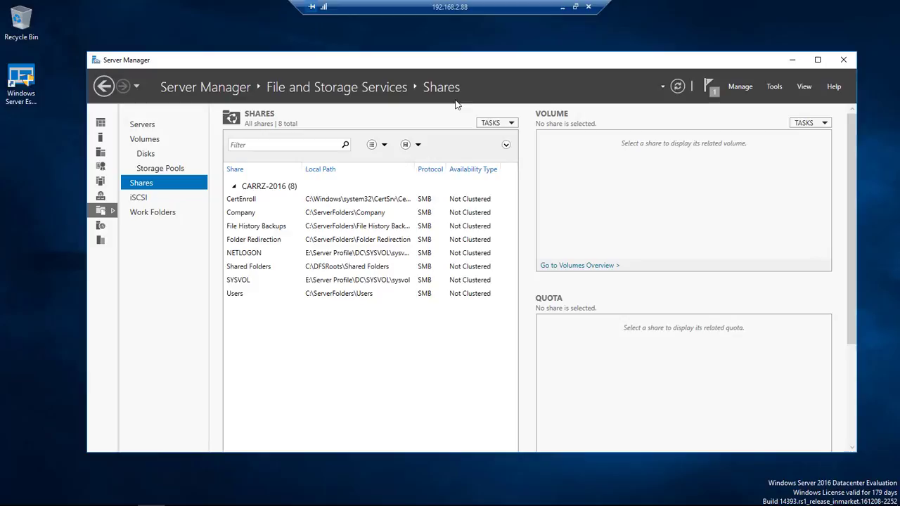
{"action": "left_click", "coordinate": [495, 123]}
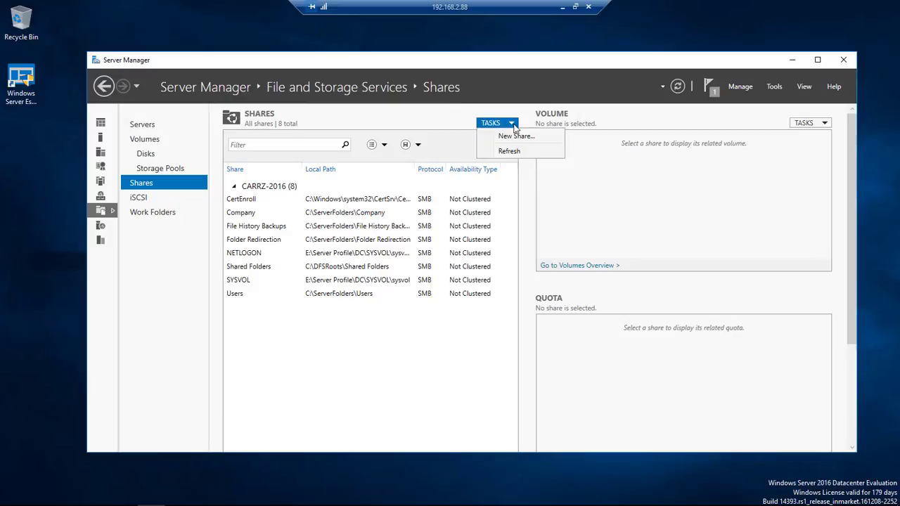
Start a new share and pick the SMB Share - Quick profile after previewing the others.
{"action": "left_click", "coordinate": [521, 136]}
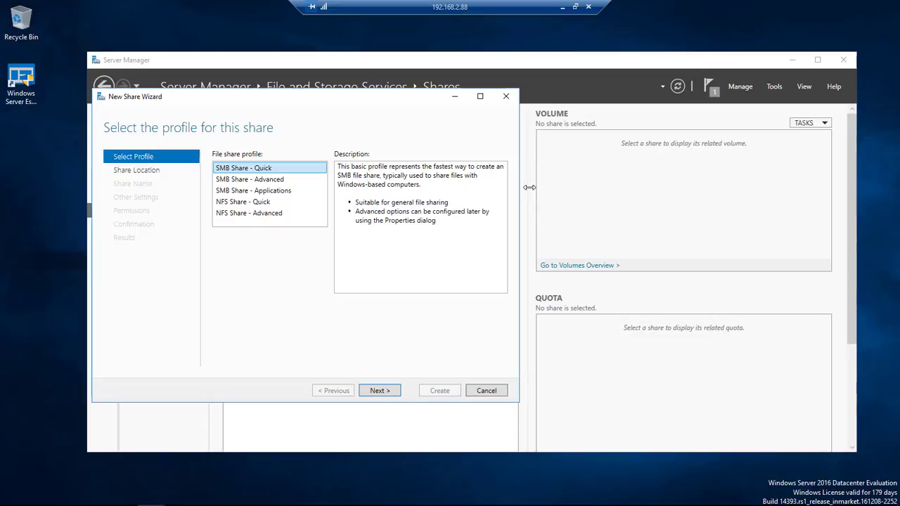
{"action": "left_click_drag", "start_coordinate": [296, 97], "coordinate": [385, 132]}
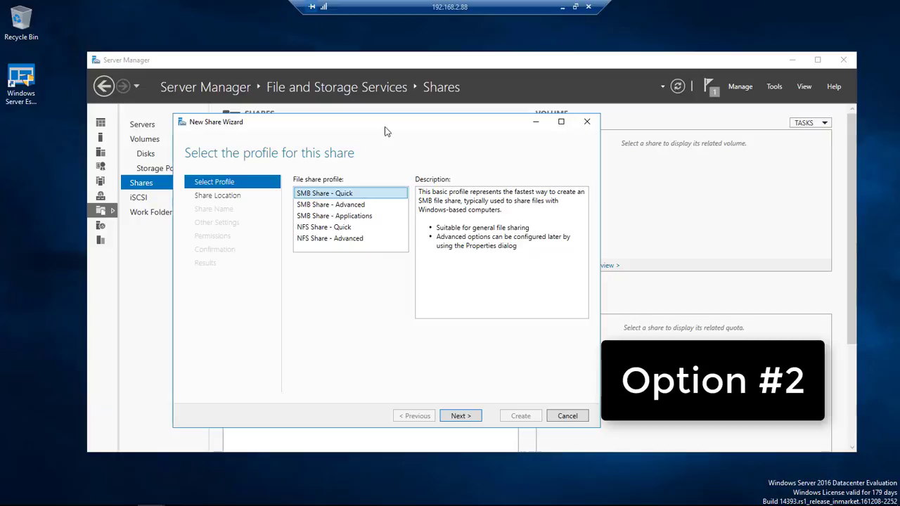
{"action": "left_click", "coordinate": [356, 205]}
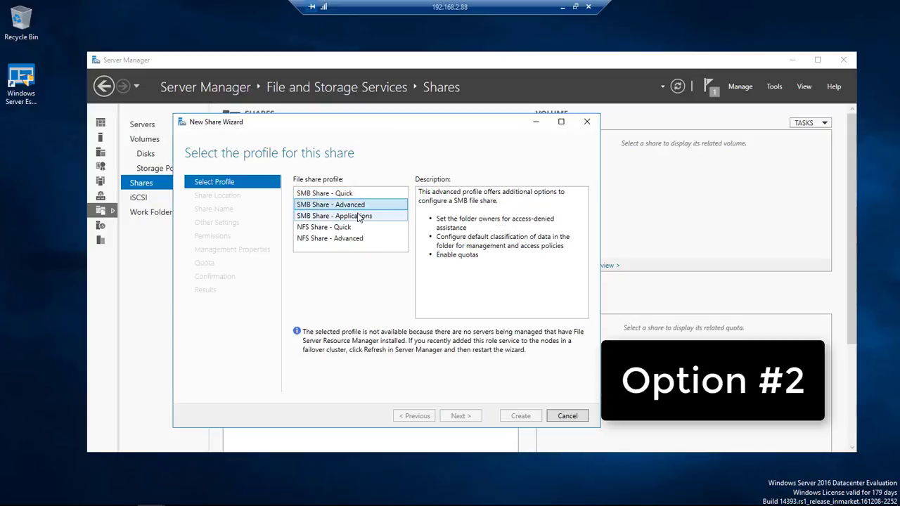
{"action": "left_click", "coordinate": [359, 216]}
{"action": "left_click", "coordinate": [351, 228]}
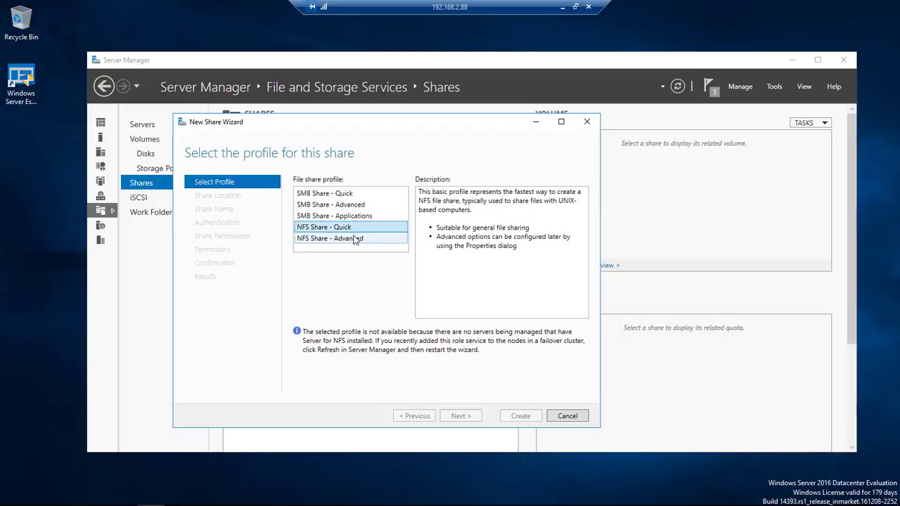
{"action": "left_click", "coordinate": [353, 240]}
{"action": "left_click", "coordinate": [352, 227]}
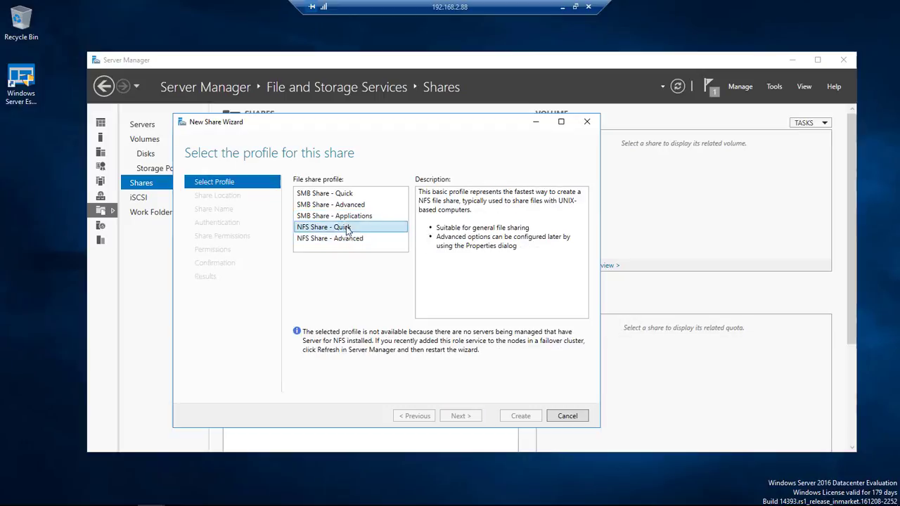
{"action": "left_click", "coordinate": [352, 205]}
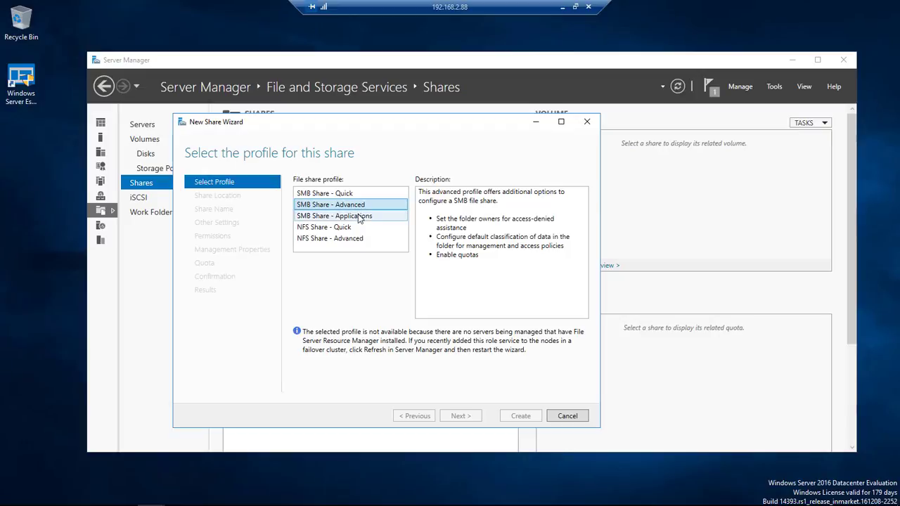
{"action": "left_click", "coordinate": [359, 217]}
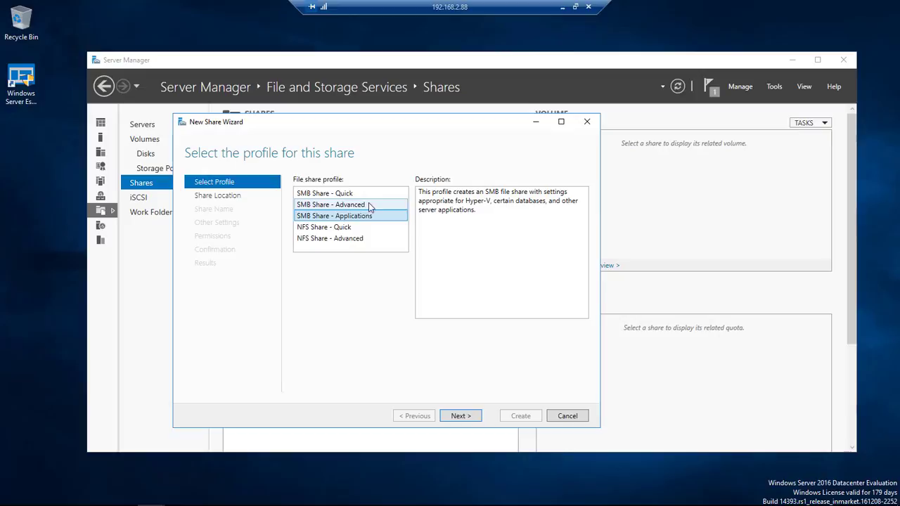
{"action": "left_click", "coordinate": [345, 194]}
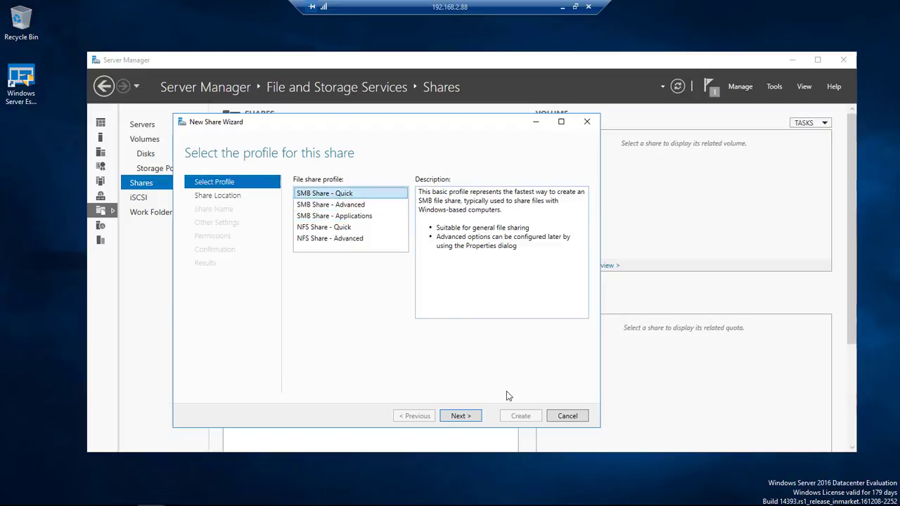
Choose volume F: on CARRZ-2016 as the share location.
{"action": "left_click", "coordinate": [461, 417]}
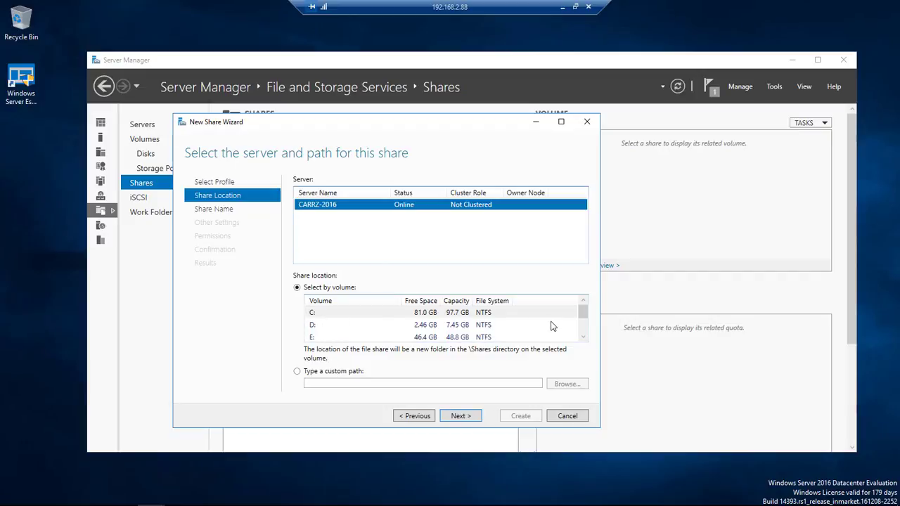
{"action": "left_click_drag", "start_coordinate": [584, 314], "coordinate": [586, 327]}
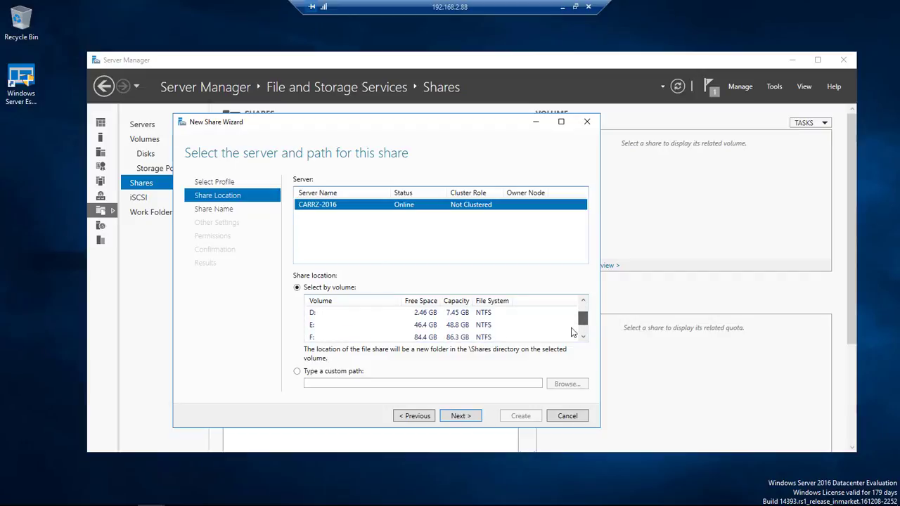
{"action": "left_click", "coordinate": [321, 337]}
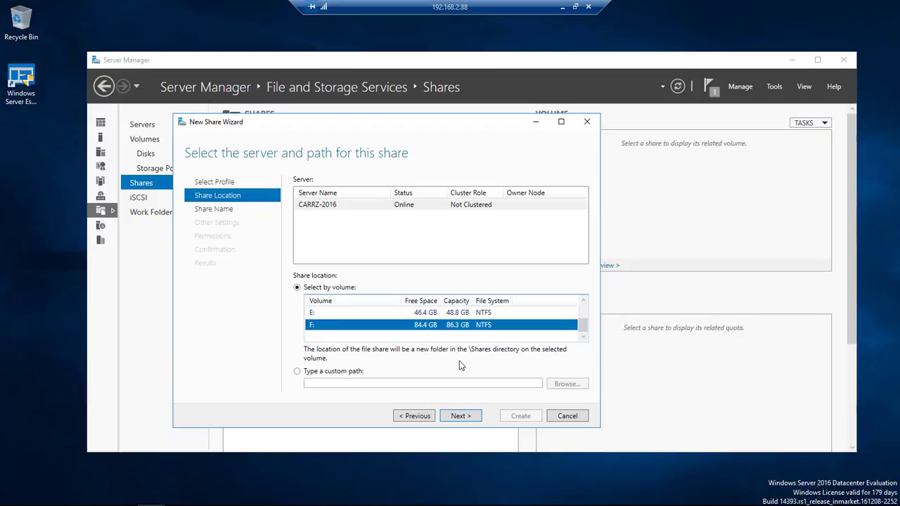
In File Explorer, append '~' to the Shares folder name on F:.
{"action": "left_click", "coordinate": [123, 494]}
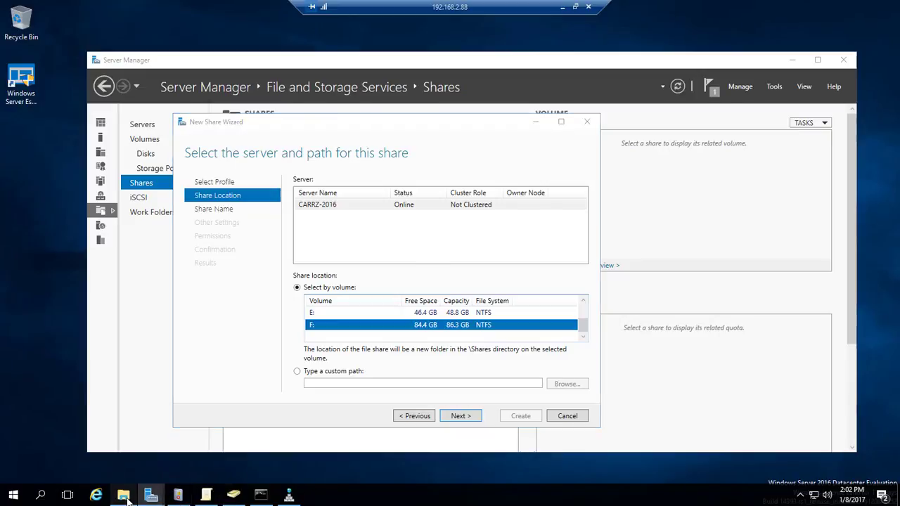
{"action": "left_click", "coordinate": [369, 208]}
{"action": "left_click", "coordinate": [386, 209]}
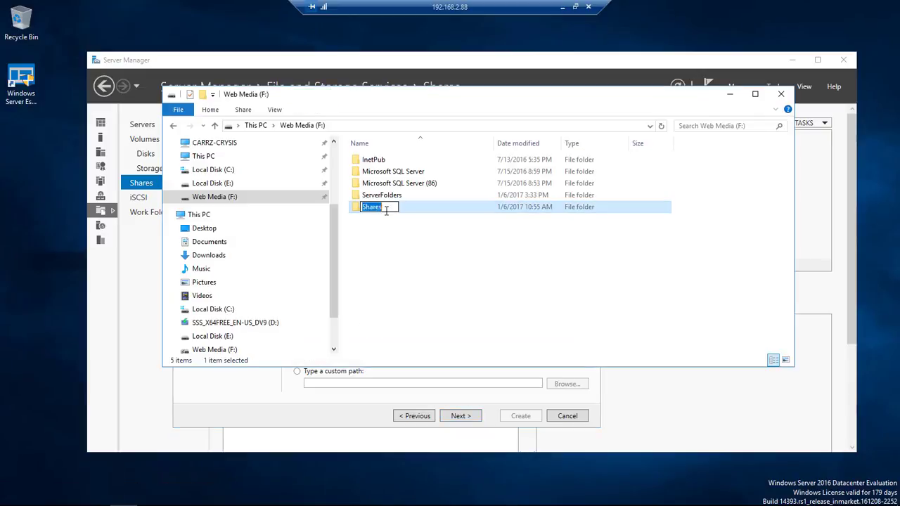
{"action": "key", "text": "End"}
{"action": "type", "text": "~"}
{"action": "left_click", "coordinate": [415, 247]}
{"action": "left_click", "coordinate": [730, 94]}
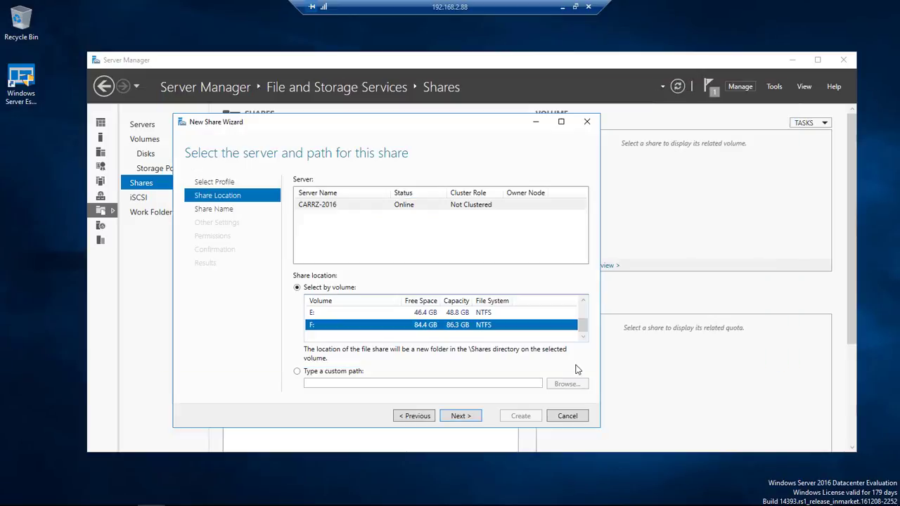
Name the new share Carrzcry and advance to the permissions page.
{"action": "left_click", "coordinate": [459, 416]}
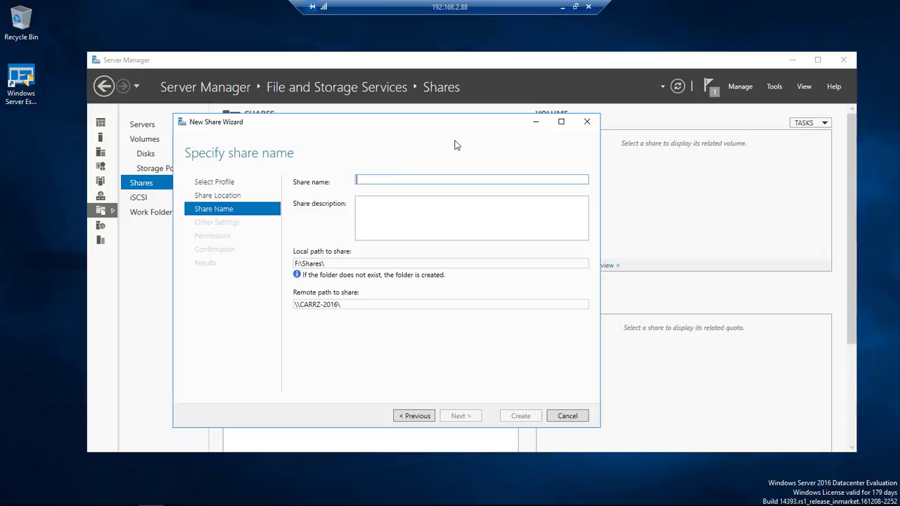
{"action": "type", "text": "Carrz"}
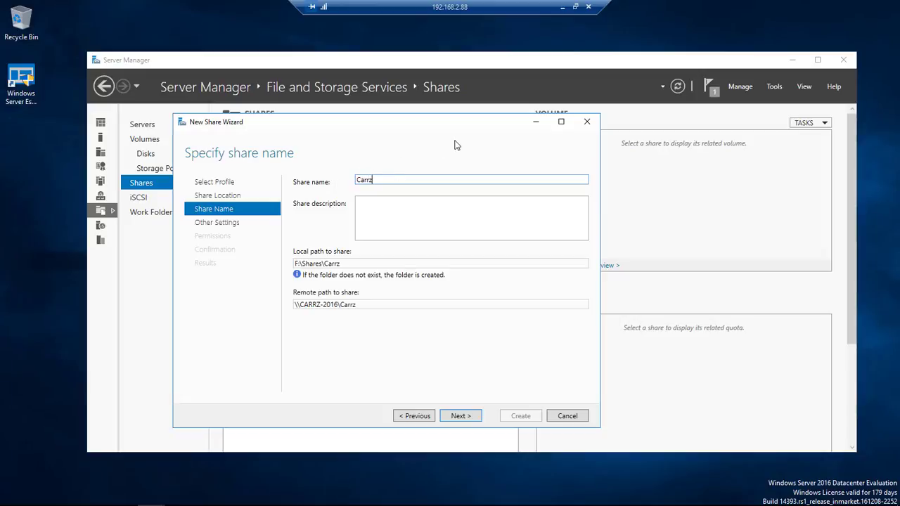
{"action": "type", "text": "cry"}
{"action": "left_click", "coordinate": [461, 416]}
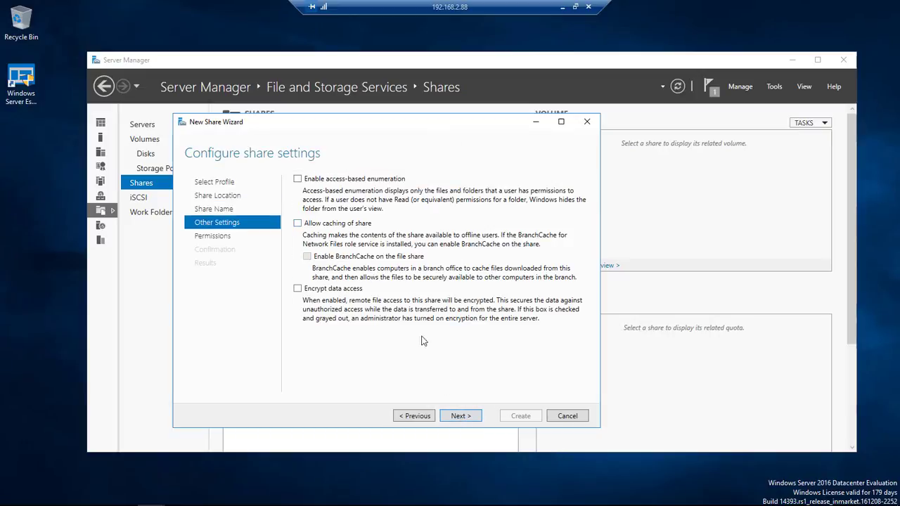
{"action": "left_click", "coordinate": [463, 417]}
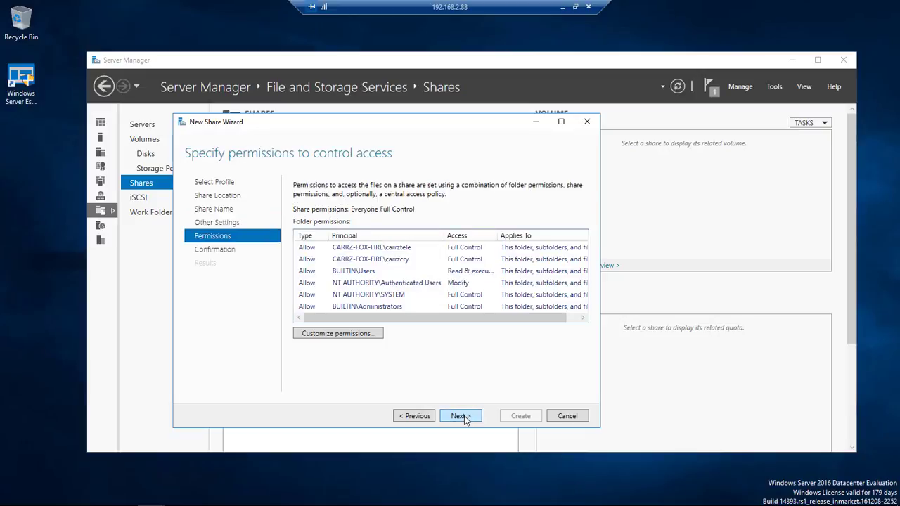
Add a domain user with Read & execute to the folder's permissions and apply.
{"action": "left_click", "coordinate": [364, 333]}
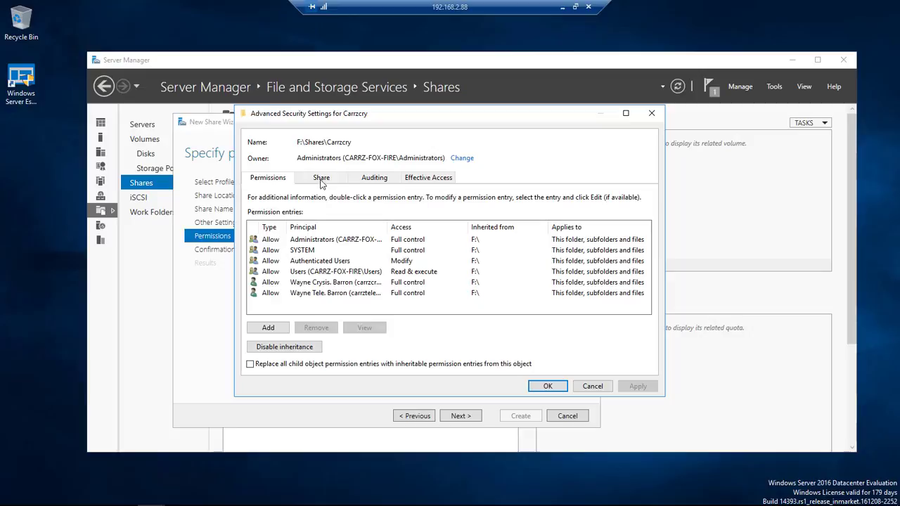
{"action": "left_click", "coordinate": [270, 329]}
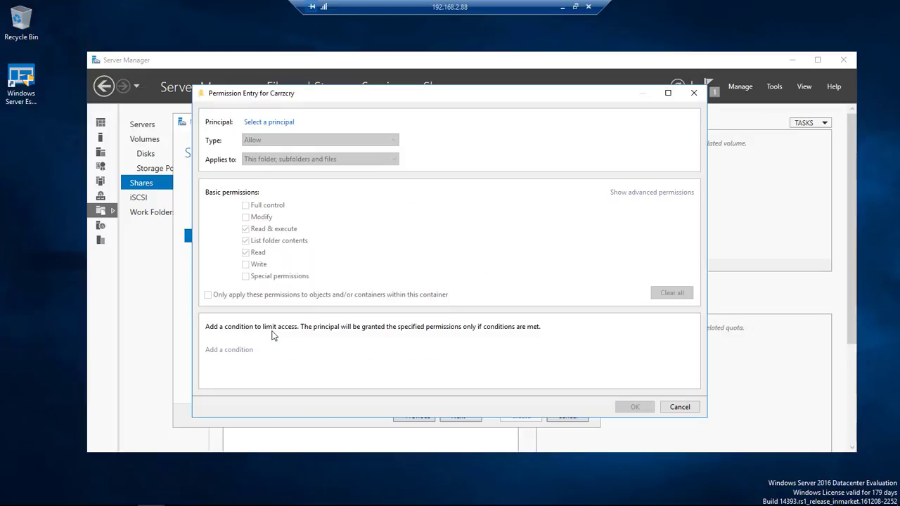
{"action": "left_click", "coordinate": [275, 124]}
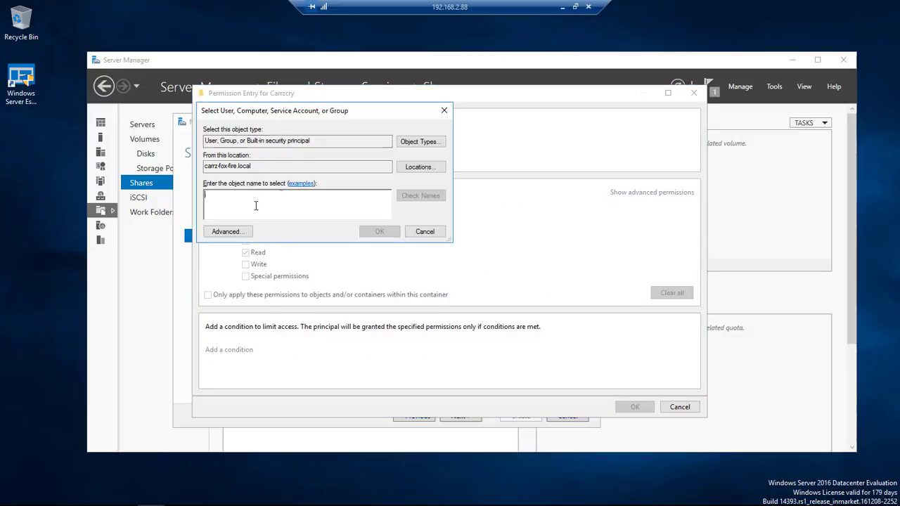
{"action": "type", "text": "carrzcry"}
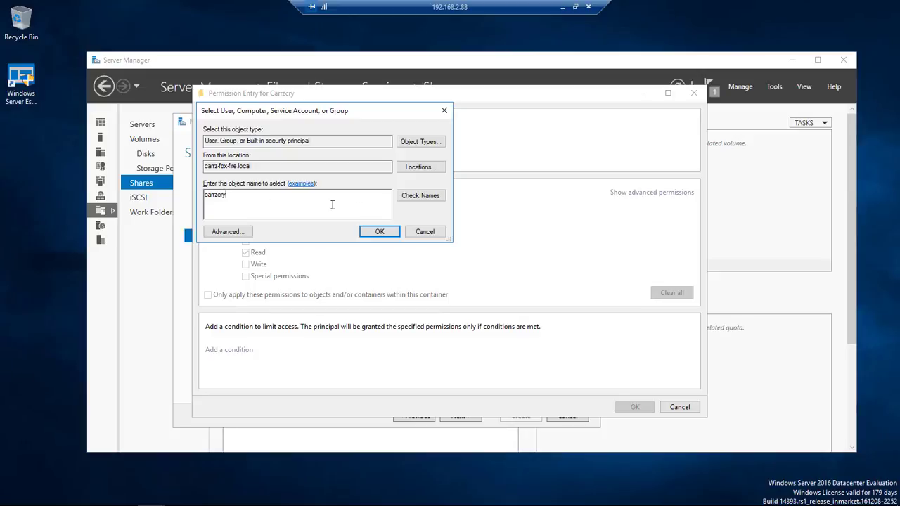
{"action": "left_click", "coordinate": [420, 196]}
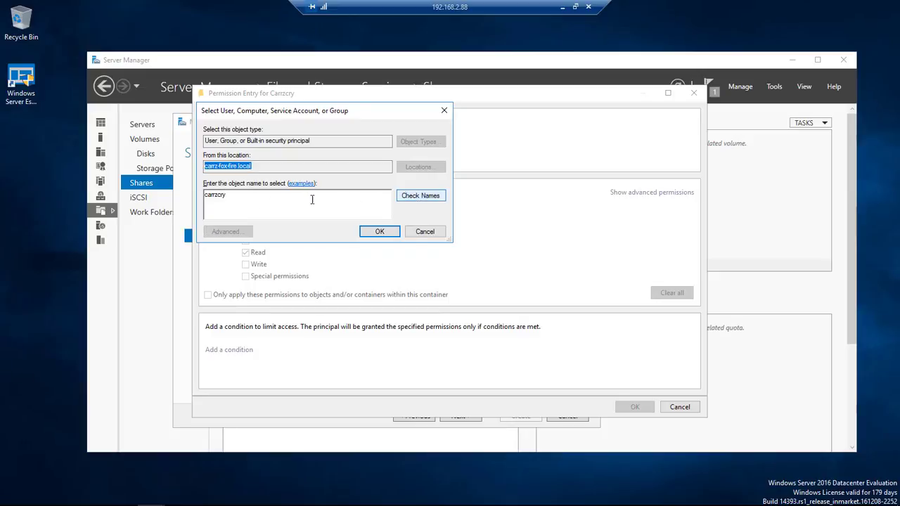
{"action": "left_click", "coordinate": [379, 232]}
{"action": "left_click", "coordinate": [635, 406]}
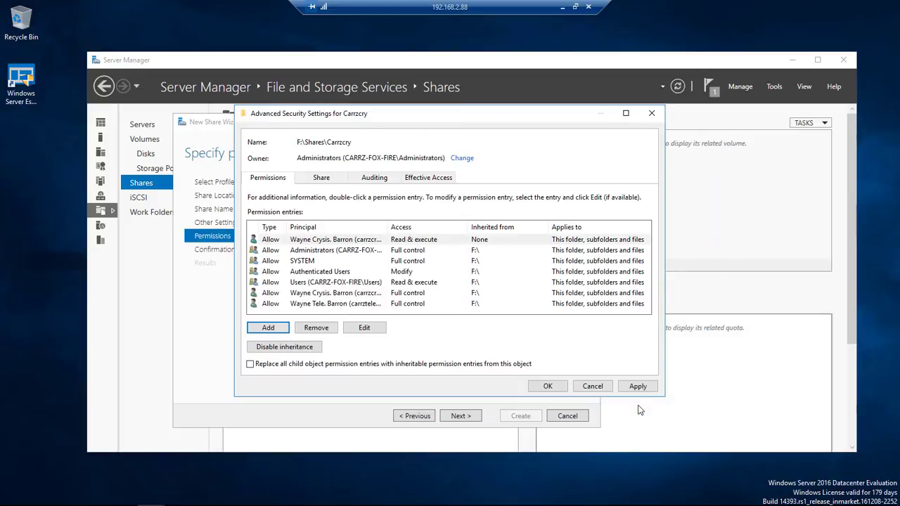
{"action": "left_click", "coordinate": [618, 388]}
{"action": "left_click", "coordinate": [546, 387]}
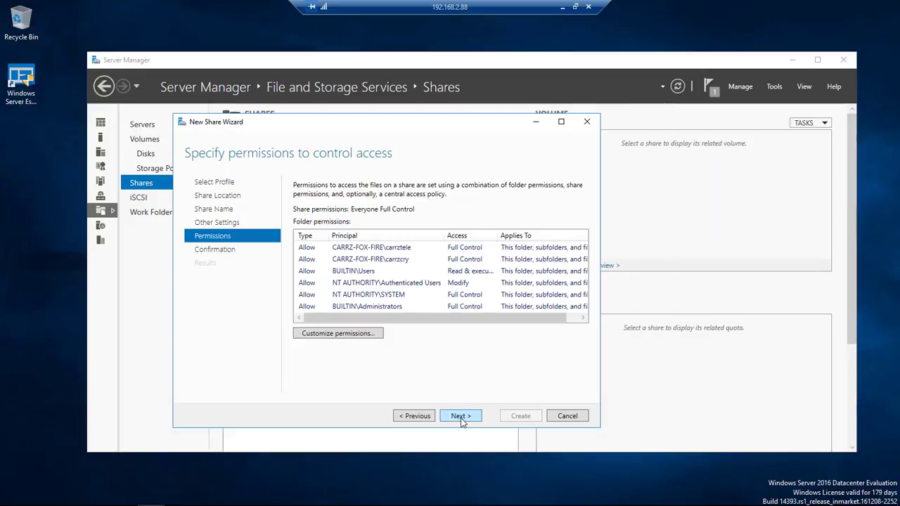
{"action": "left_click", "coordinate": [461, 417]}
Create the Carrzcry share and verify F:\Shares\Carrzcry exists in File Explorer.
{"action": "left_click", "coordinate": [522, 417]}
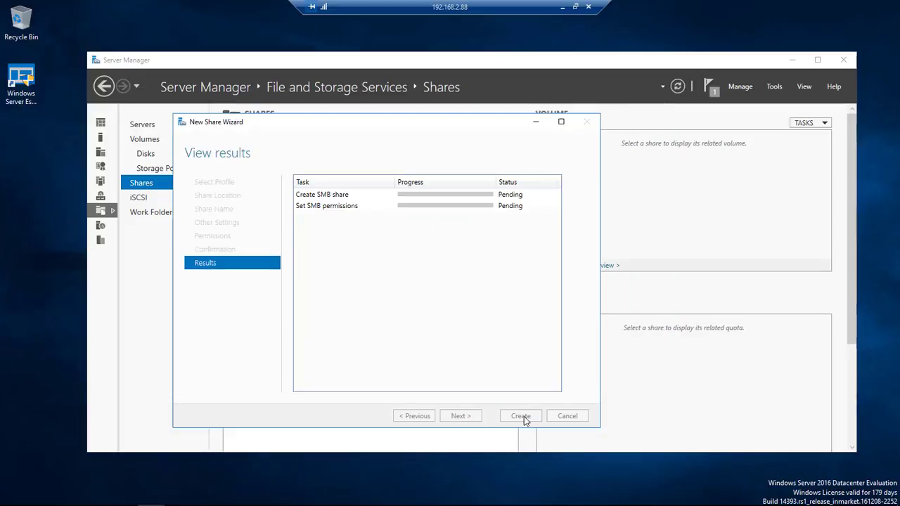
{"action": "left_click", "coordinate": [521, 416]}
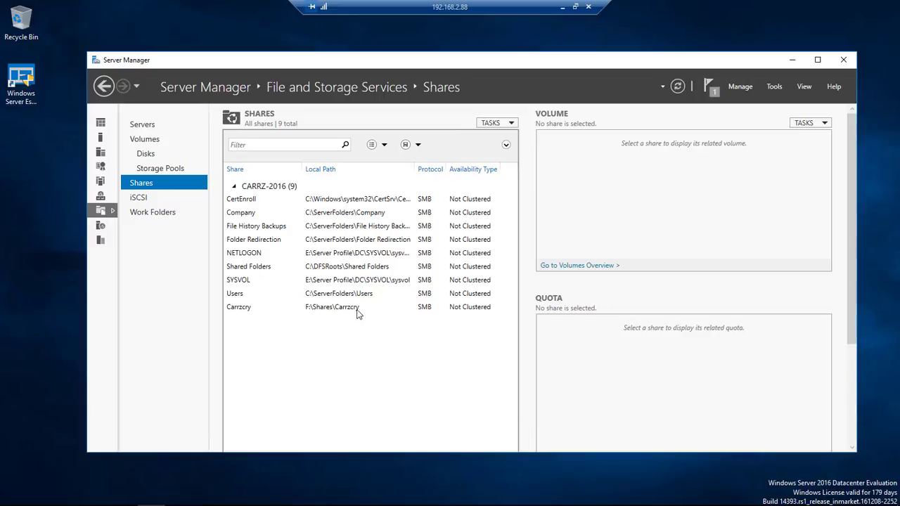
{"action": "mouse_move", "coordinate": [198, 498]}
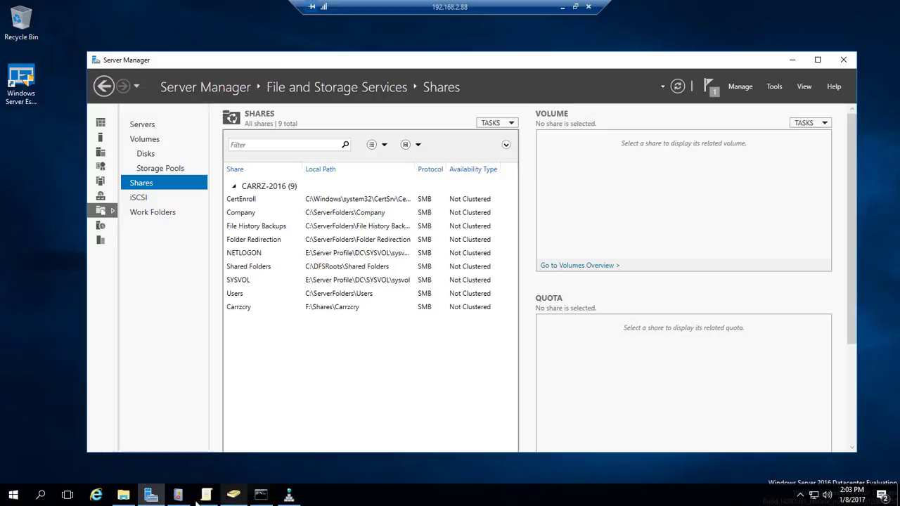
{"action": "left_click", "coordinate": [123, 495]}
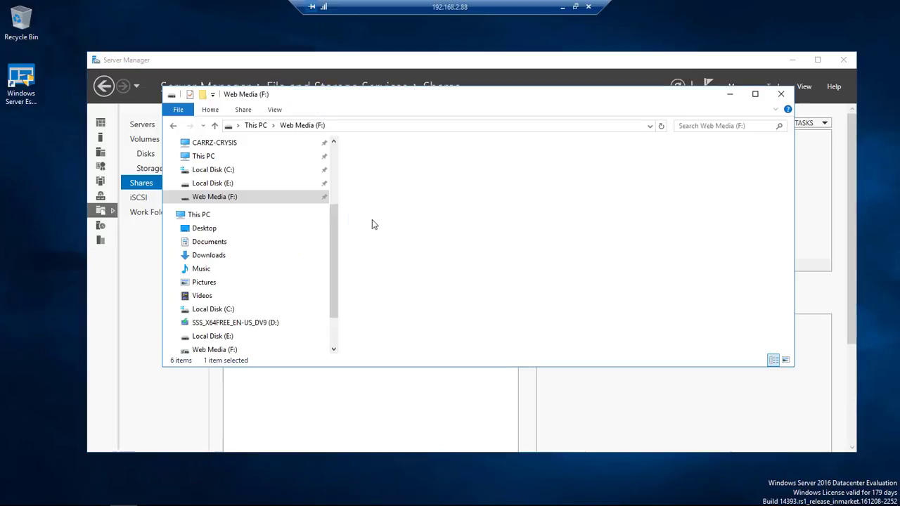
{"action": "double_click", "coordinate": [379, 162]}
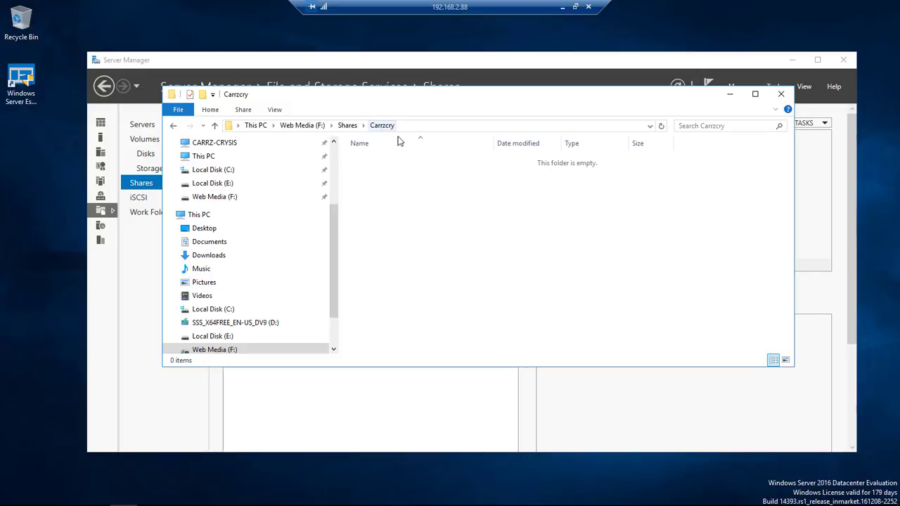
{"action": "left_click", "coordinate": [729, 93]}
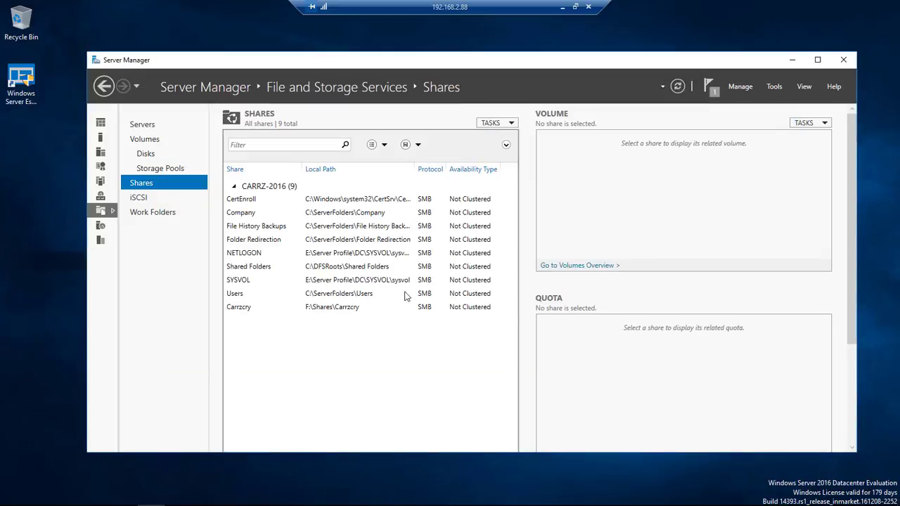
{"action": "left_click", "coordinate": [511, 123]}
{"action": "left_click", "coordinate": [521, 139]}
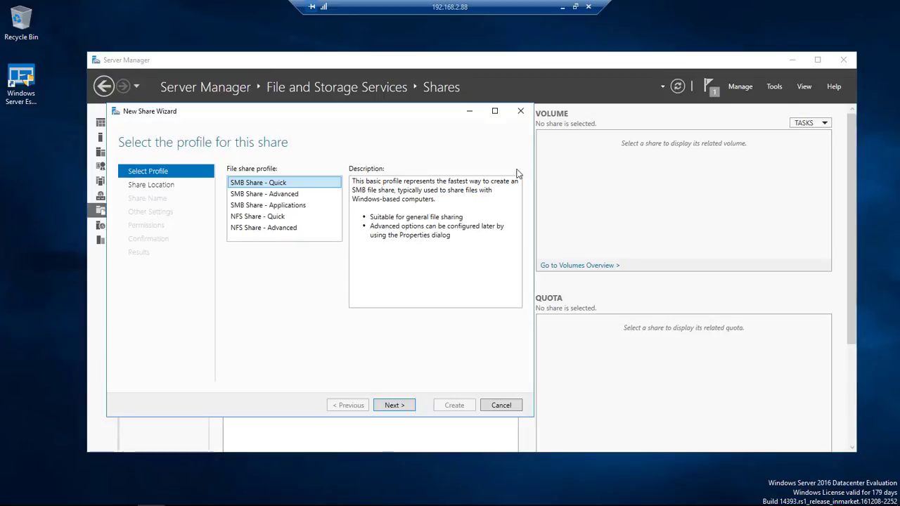
{"action": "left_click", "coordinate": [502, 405]}
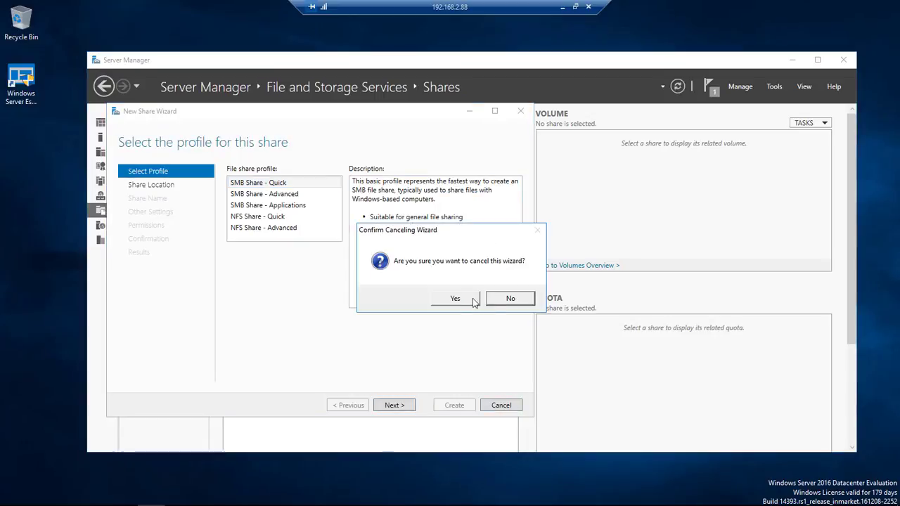
{"action": "left_click", "coordinate": [471, 303]}
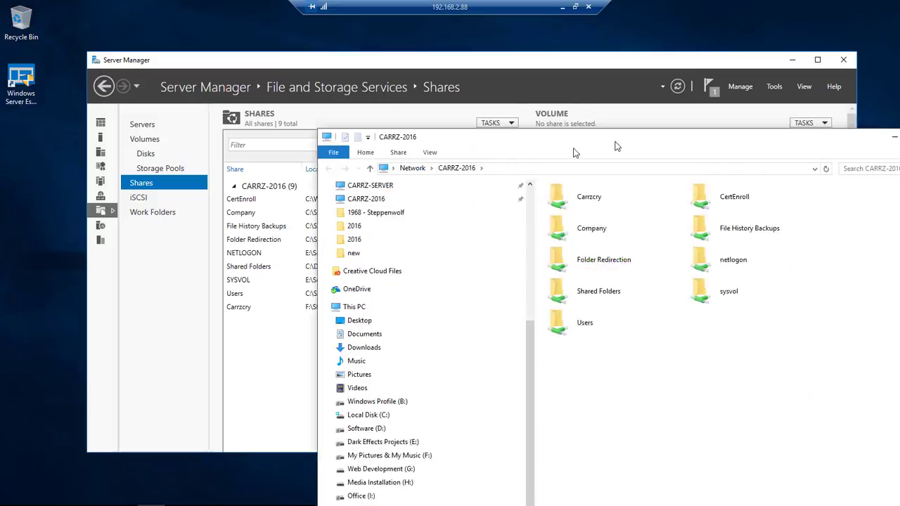
{"action": "left_click_drag", "start_coordinate": [572, 151], "coordinate": [418, 61]}
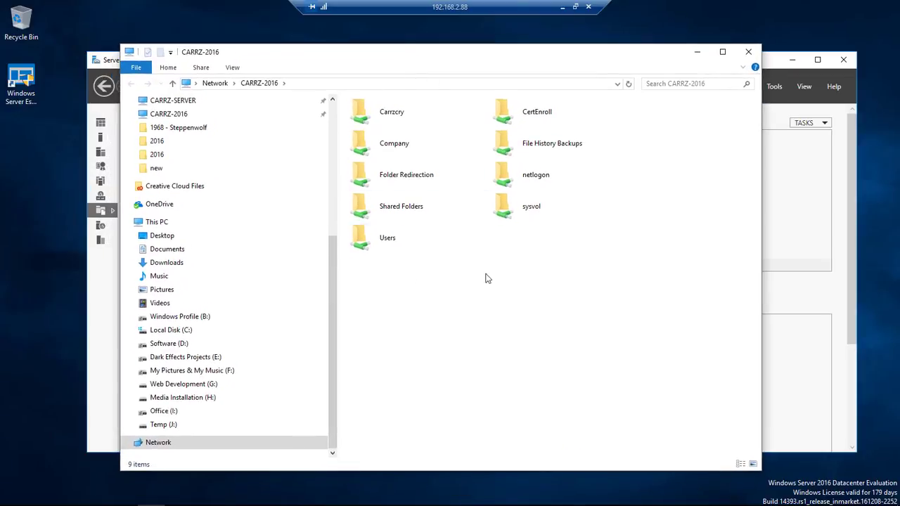
{"action": "double_click", "coordinate": [392, 112]}
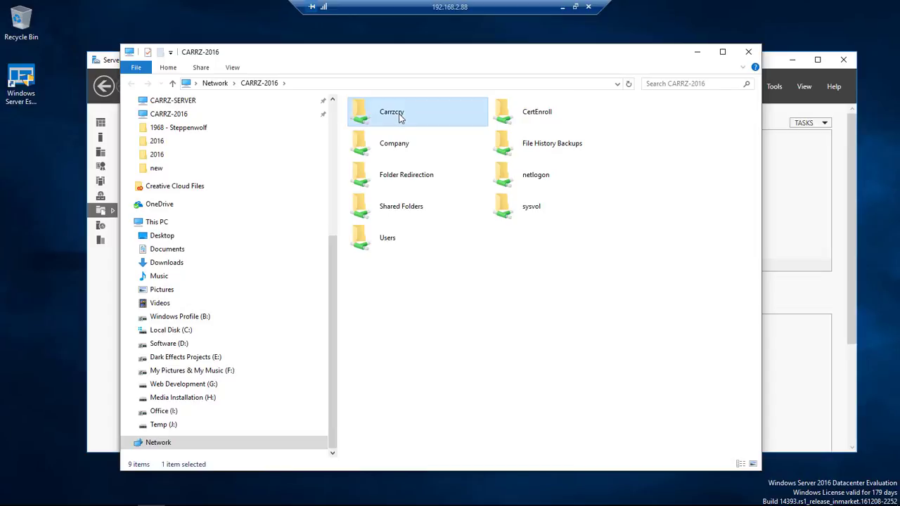
{"action": "left_click", "coordinate": [131, 83]}
{"action": "left_click_drag", "start_coordinate": [409, 46], "coordinate": [422, 244]}
{"action": "key", "text": "alt+F4"}
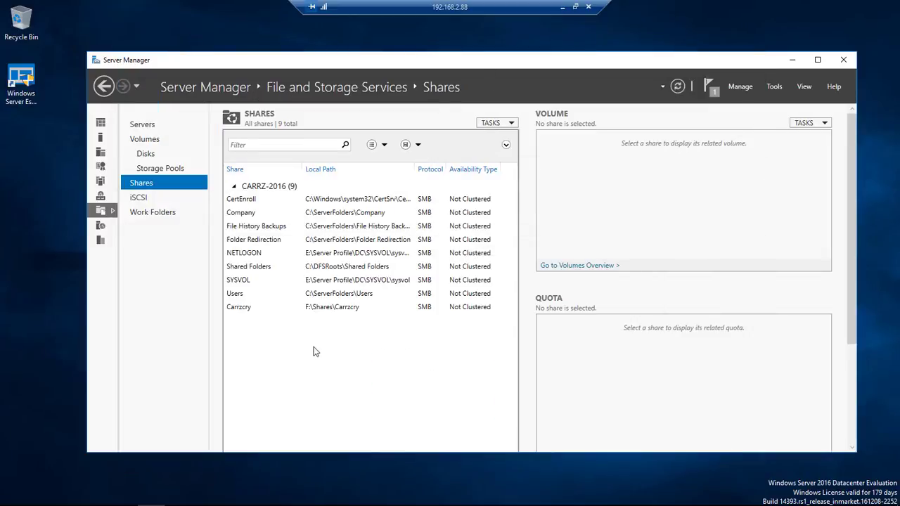
Create a quick SMB share named Carrzpromo using the default location and settings.
{"action": "right_click", "coordinate": [313, 347]}
{"action": "left_click", "coordinate": [352, 354]}
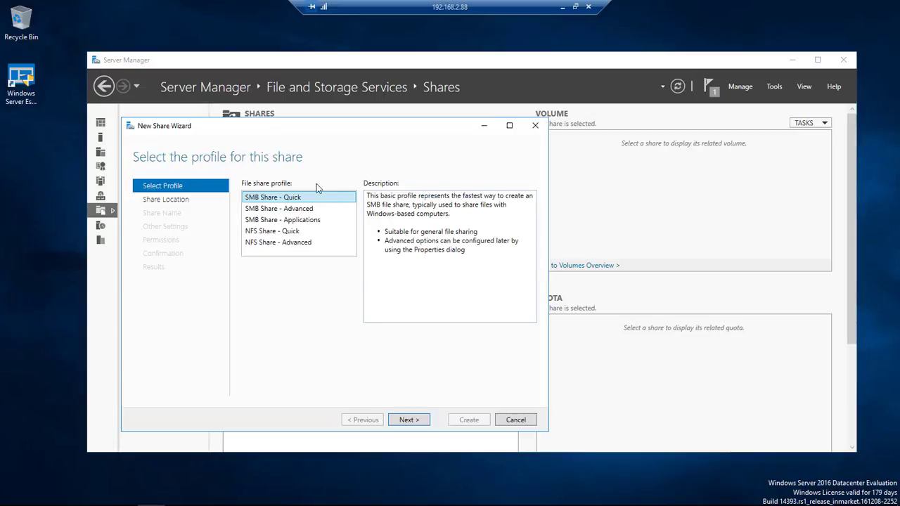
{"action": "left_click", "coordinate": [409, 419]}
{"action": "left_click", "coordinate": [408, 420]}
{"action": "left_click", "coordinate": [352, 184]}
{"action": "type", "text": "Carrzpromo"}
{"action": "left_click", "coordinate": [409, 420]}
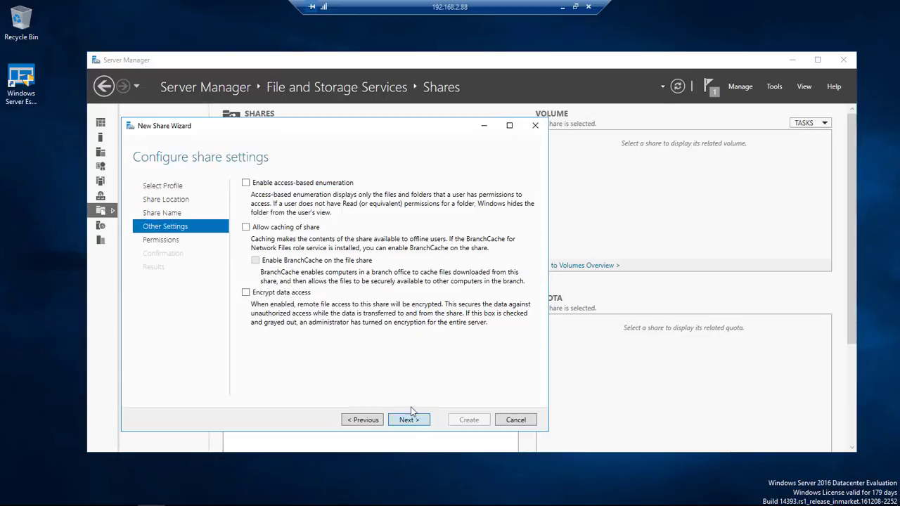
{"action": "left_click", "coordinate": [469, 419]}
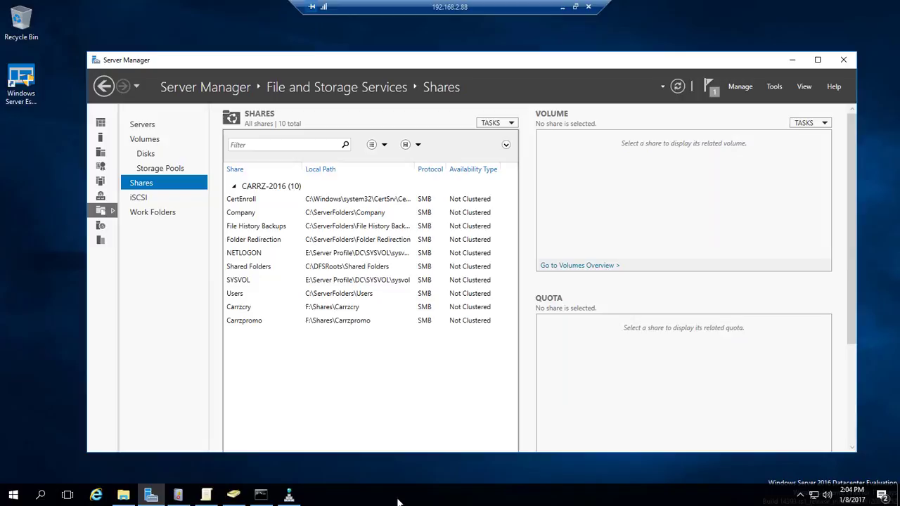
Check F:\Shares and refresh \\CARRZ-2016's network view to confirm Carrzpromo appears.
{"action": "left_click", "coordinate": [123, 495]}
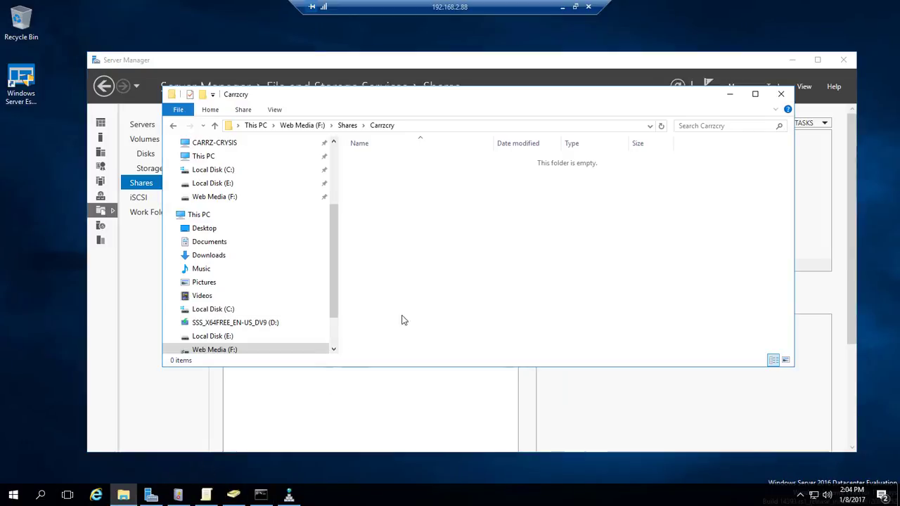
{"action": "left_click", "coordinate": [345, 126]}
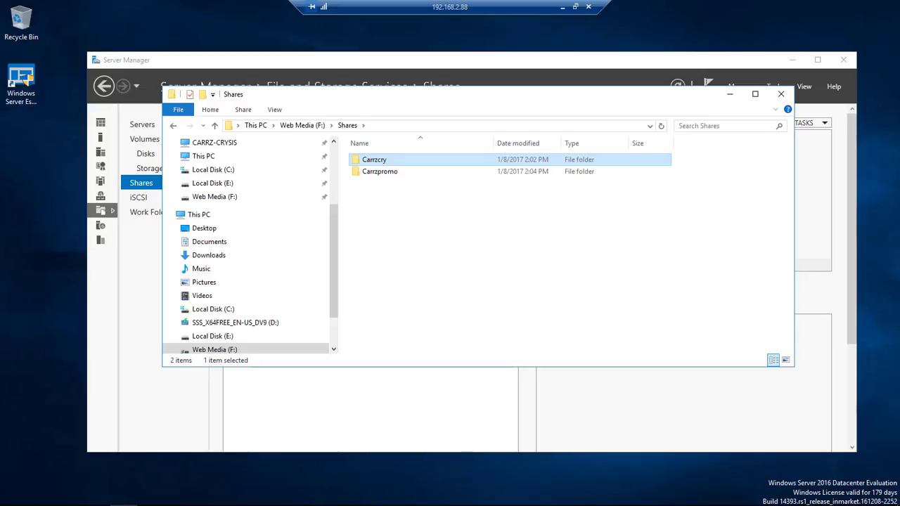
{"action": "key", "text": "alt+Tab"}
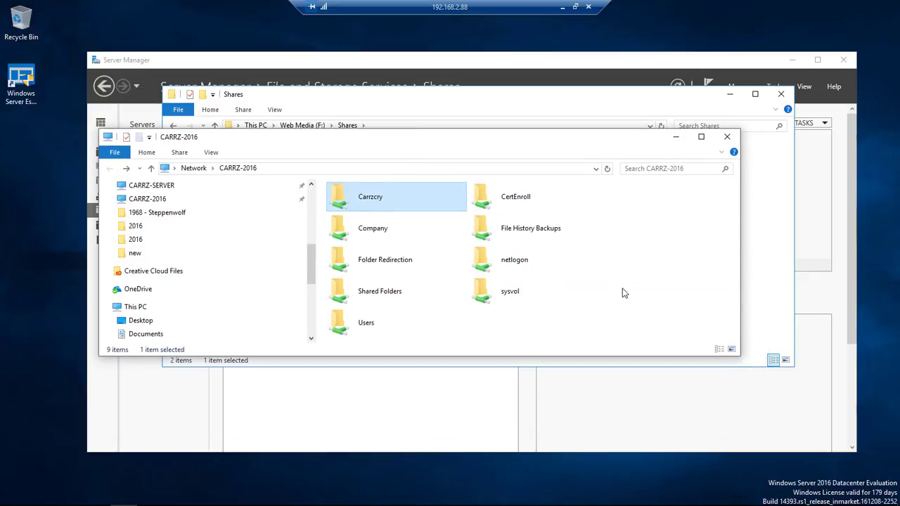
{"action": "right_click", "coordinate": [648, 223]}
{"action": "left_click", "coordinate": [703, 262]}
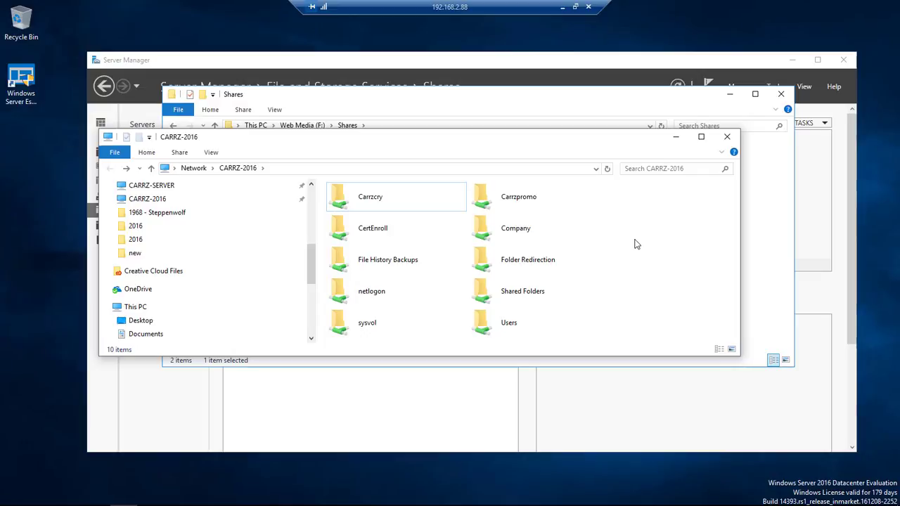
{"action": "left_click", "coordinate": [675, 136]}
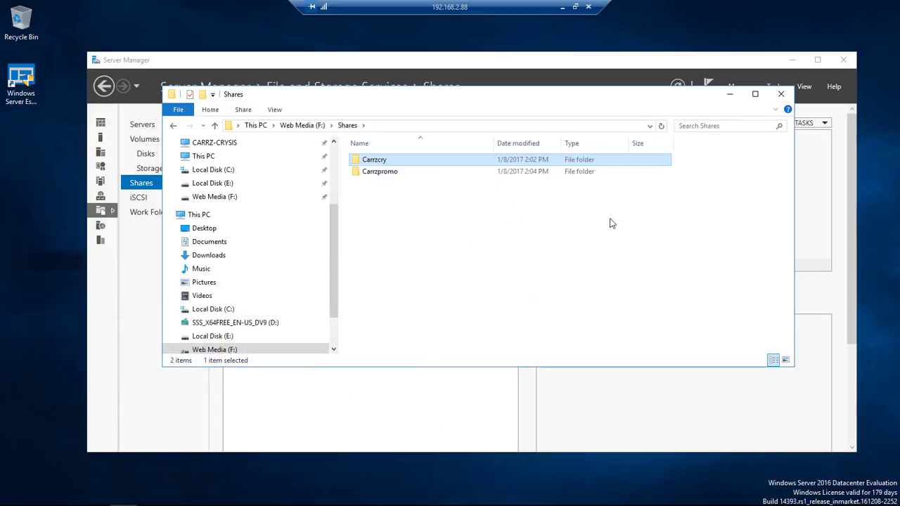
Start a quick SMB share with the custom path F:\ chosen via Browse.
{"action": "left_click", "coordinate": [731, 97]}
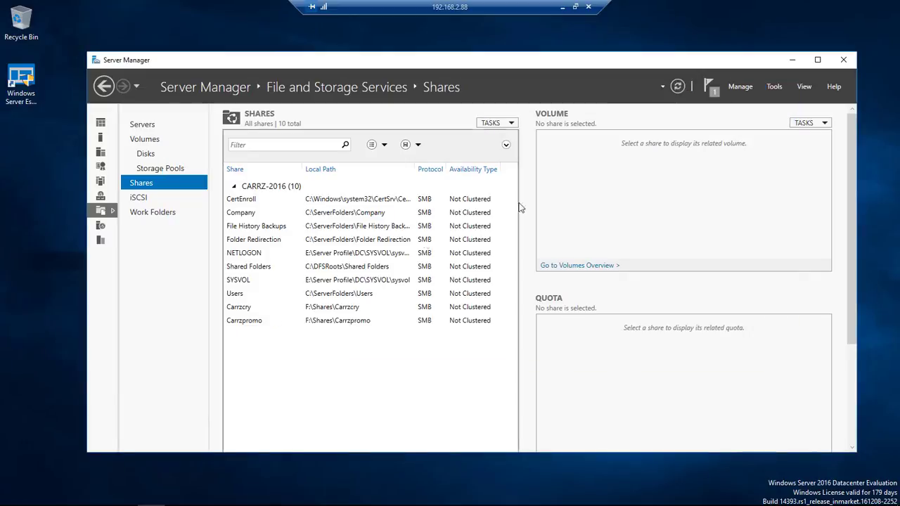
{"action": "right_click", "coordinate": [330, 354]}
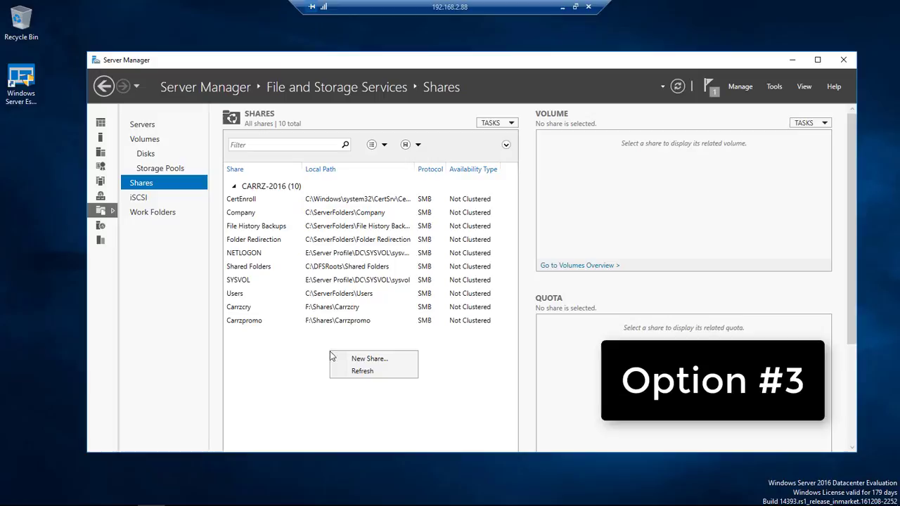
{"action": "left_click", "coordinate": [352, 357]}
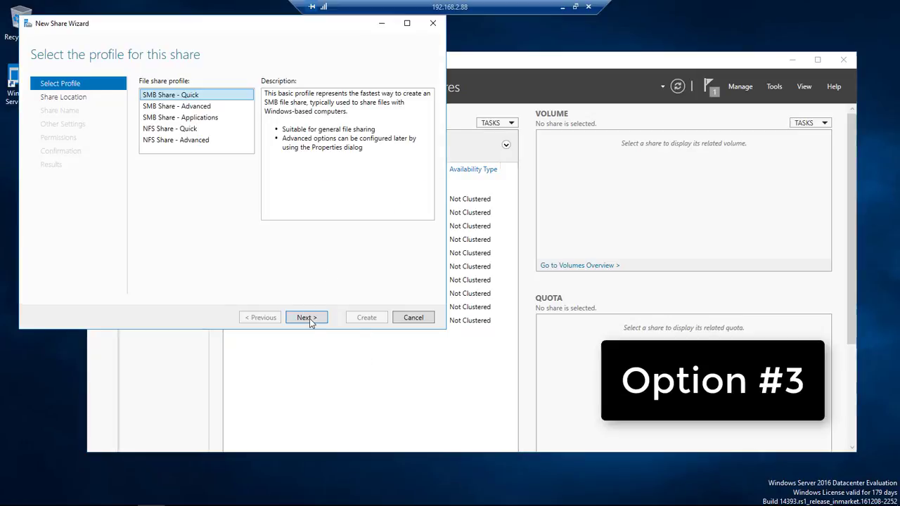
{"action": "left_click", "coordinate": [306, 318]}
{"action": "left_click_drag", "start_coordinate": [257, 24], "coordinate": [468, 59]}
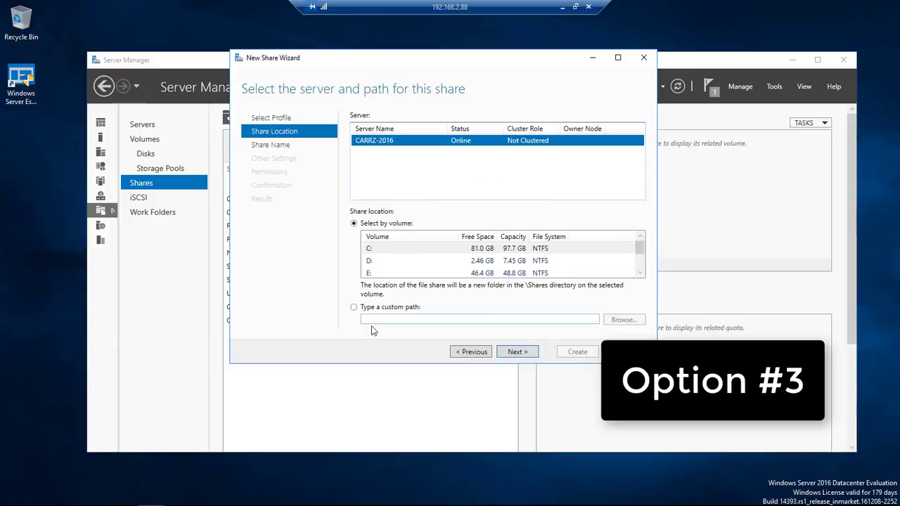
{"action": "left_click", "coordinate": [356, 310]}
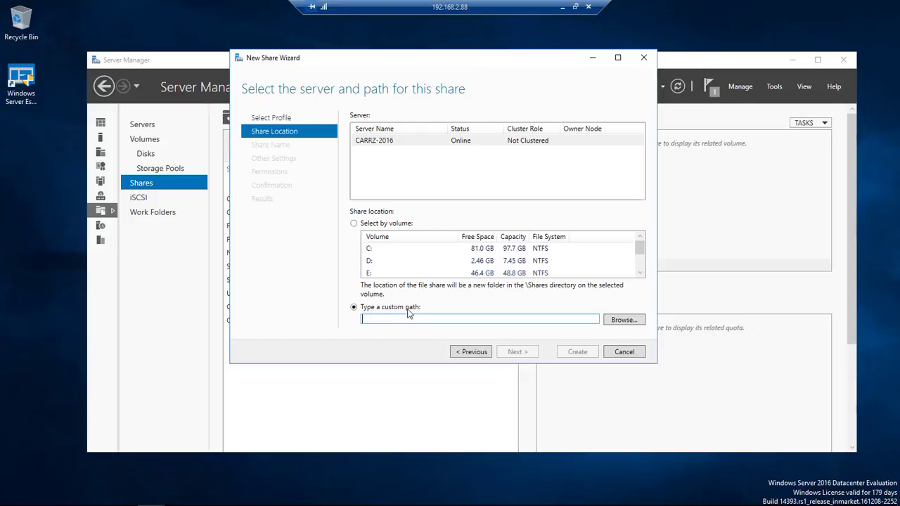
{"action": "left_click", "coordinate": [619, 322]}
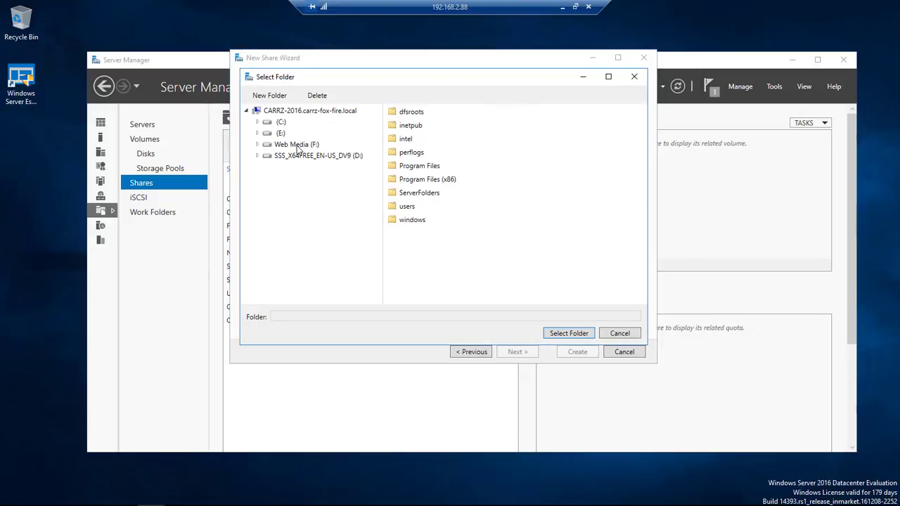
{"action": "left_click", "coordinate": [298, 146]}
{"action": "left_click", "coordinate": [575, 338]}
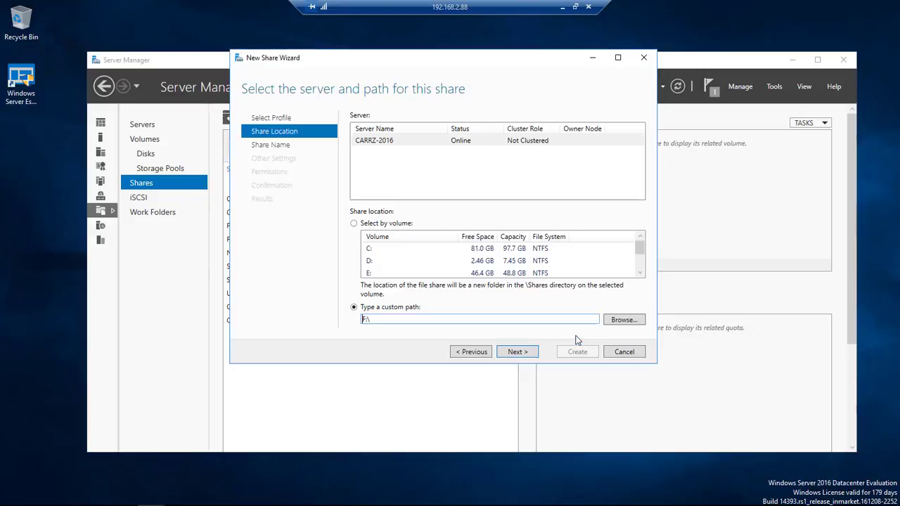
{"action": "left_click", "coordinate": [519, 352]}
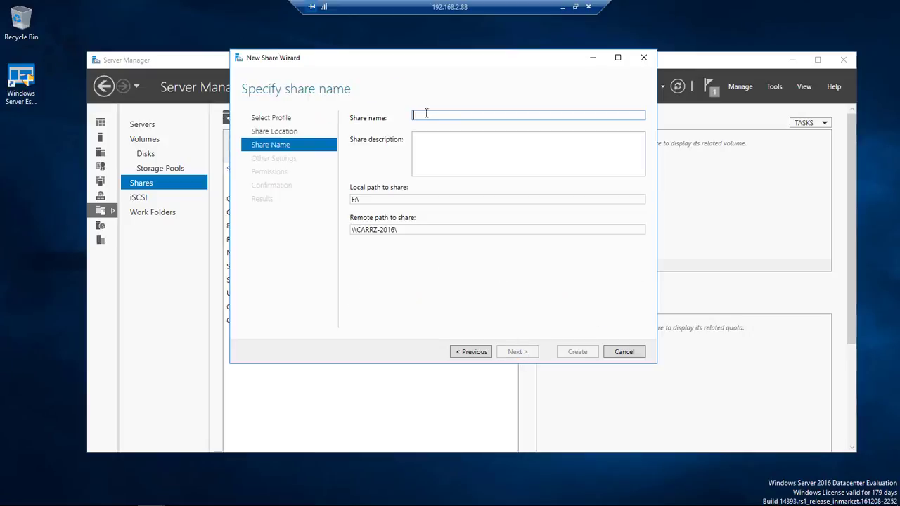
Name the share F - 2016 and give an added user Full control of the folder.
{"action": "type", "text": "F - 2016"}
{"action": "left_click", "coordinate": [518, 351]}
{"action": "left_click", "coordinate": [518, 352]}
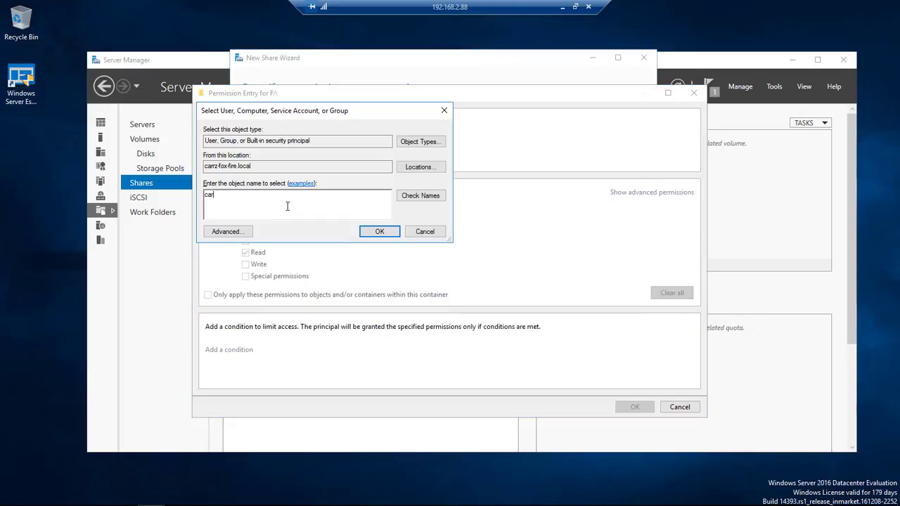
{"action": "left_click", "coordinate": [420, 195]}
{"action": "left_click", "coordinate": [379, 231]}
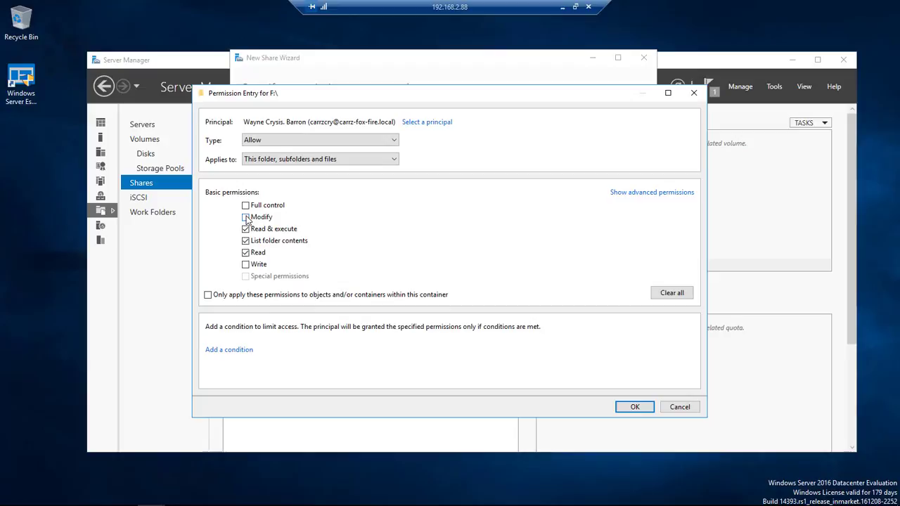
{"action": "left_click", "coordinate": [245, 206]}
{"action": "left_click", "coordinate": [635, 406]}
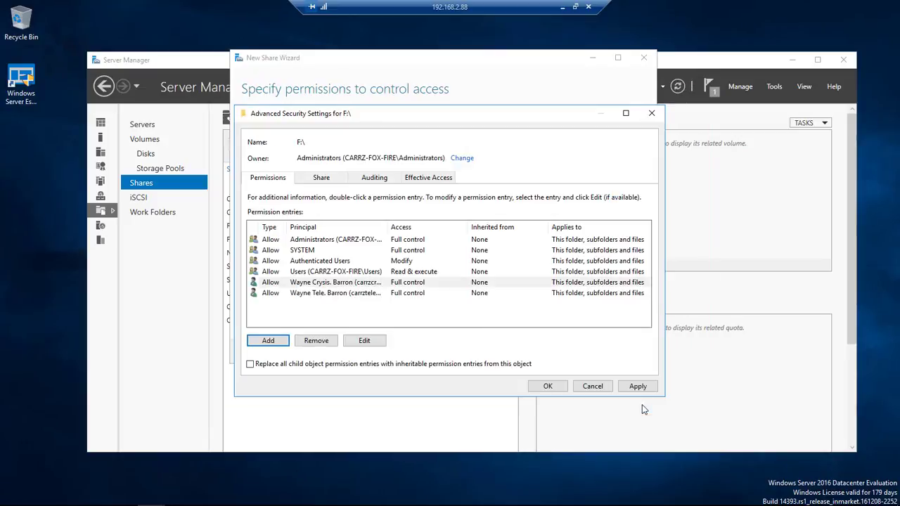
{"action": "left_click", "coordinate": [652, 389]}
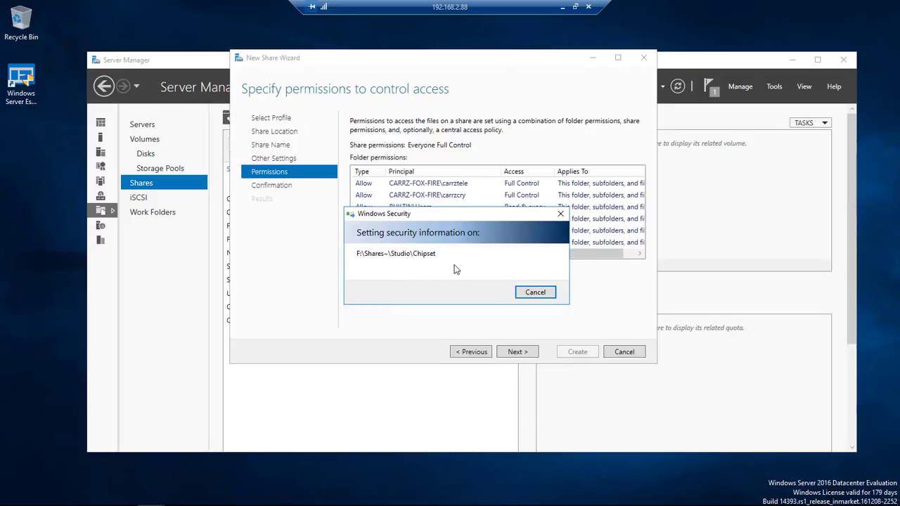
Create the F - 2016 share and close the wizard.
{"action": "left_click", "coordinate": [527, 353]}
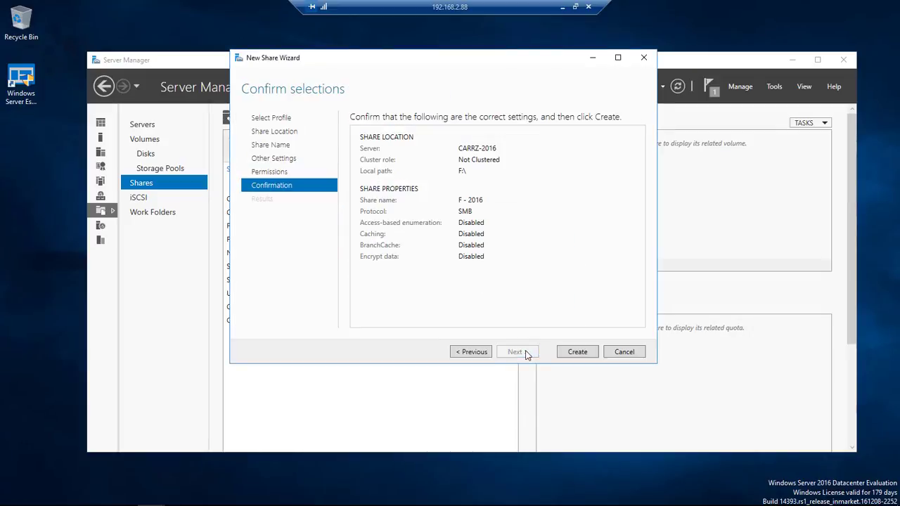
{"action": "left_click", "coordinate": [574, 355]}
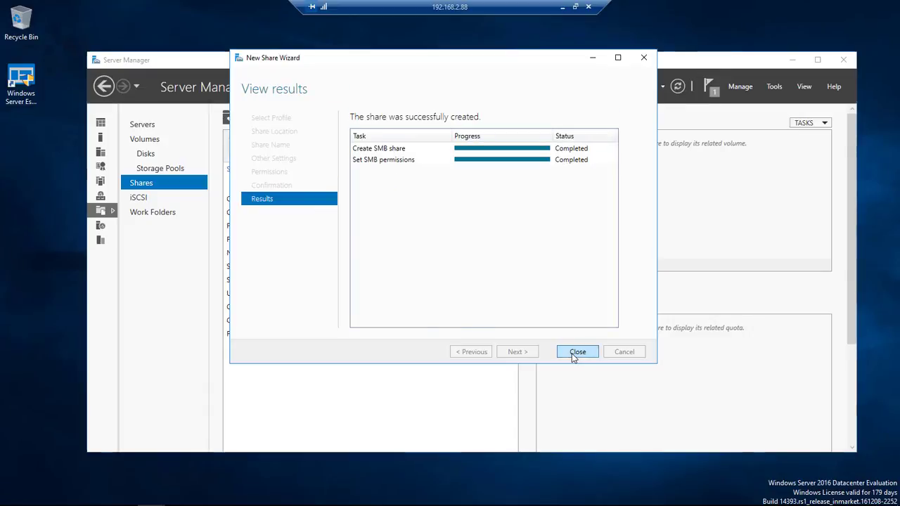
{"action": "left_click", "coordinate": [576, 352]}
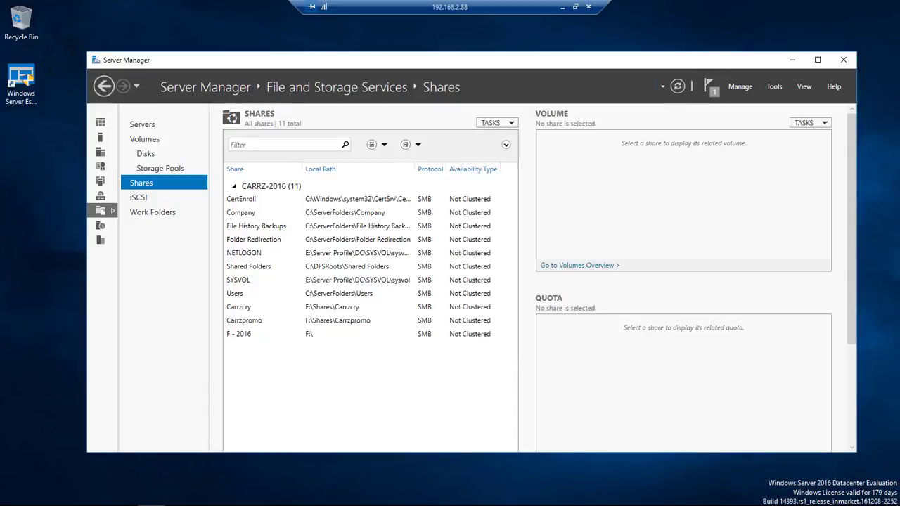
Refresh the CARRZ-2016 network view so the new f - 2016 share appears among 11 items.
{"action": "key", "text": "alt+Tab"}
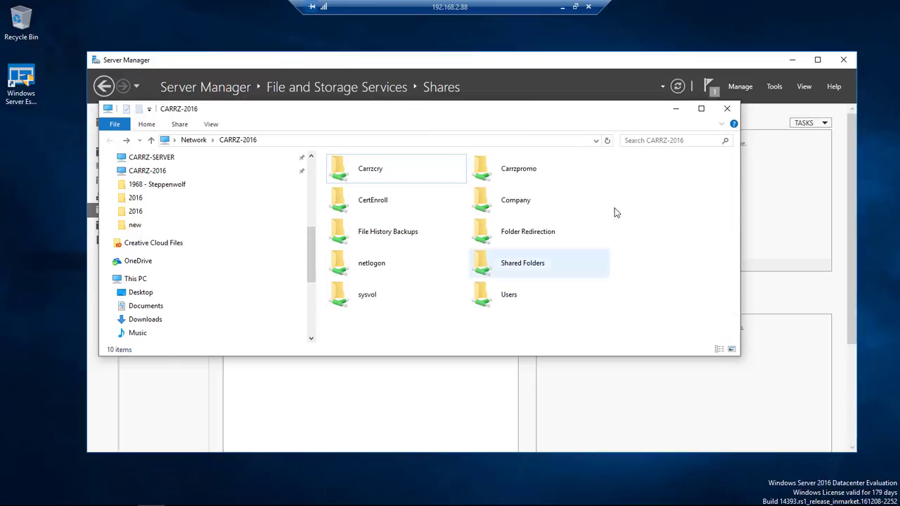
{"action": "right_click", "coordinate": [640, 182]}
{"action": "left_click", "coordinate": [671, 226]}
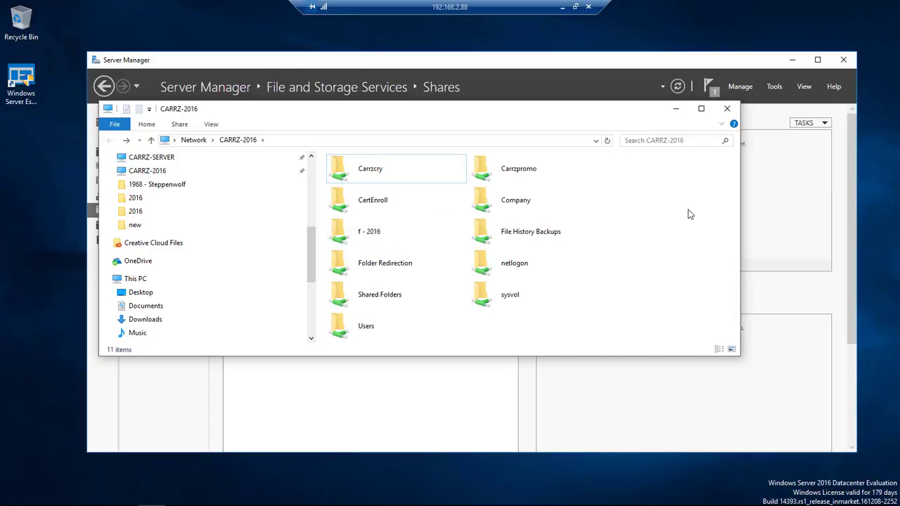
{"action": "scroll", "coordinate": [223, 194], "scroll_direction": "up", "scroll_amount": 3}
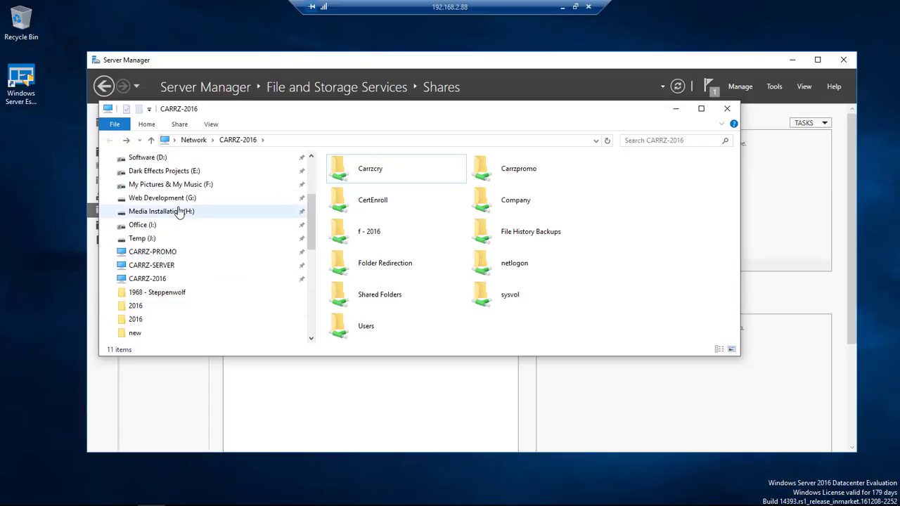
Confirm the Web Development (G:) drive has no advanced sharing, then close the CARRZ-2016 window.
{"action": "right_click", "coordinate": [176, 201]}
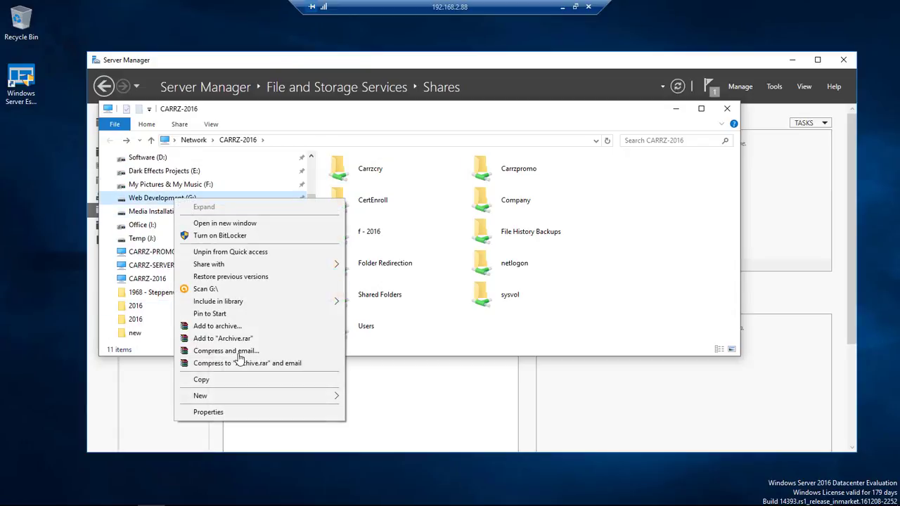
{"action": "left_click", "coordinate": [208, 412]}
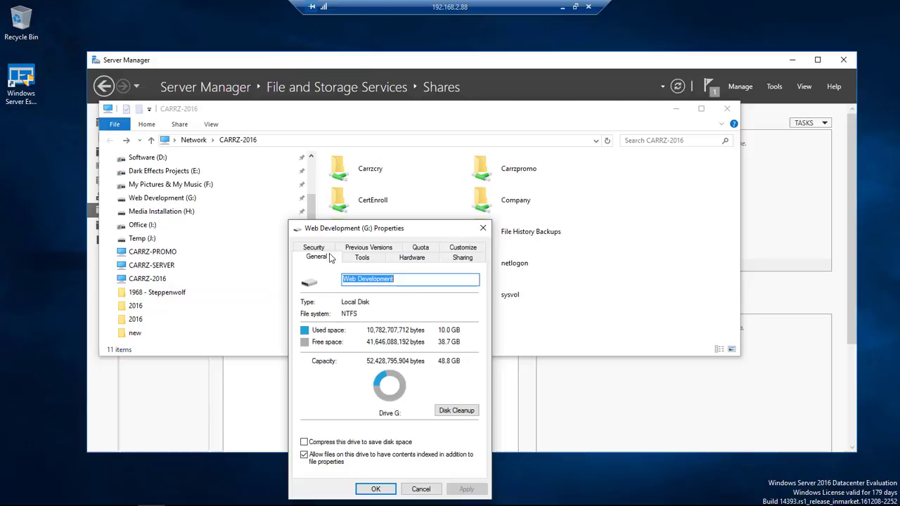
{"action": "left_click", "coordinate": [462, 258]}
{"action": "left_click", "coordinate": [347, 391]}
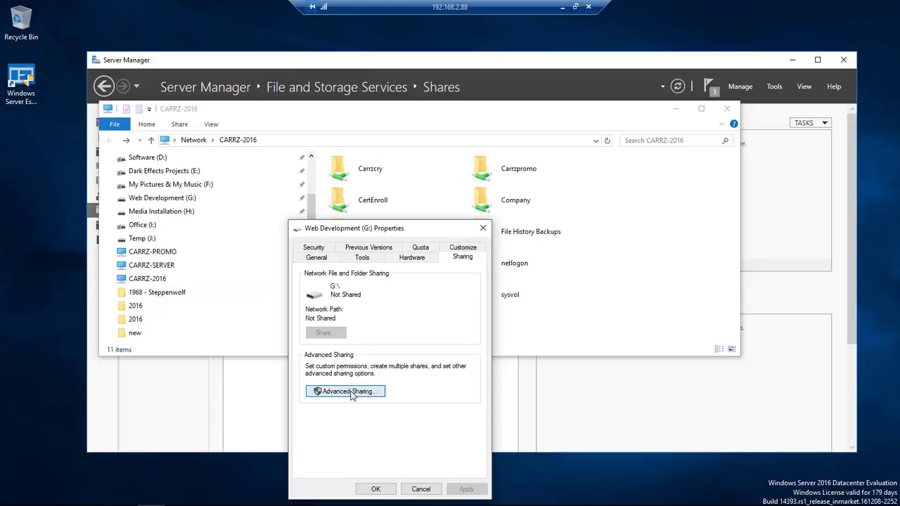
{"action": "left_click", "coordinate": [482, 245]}
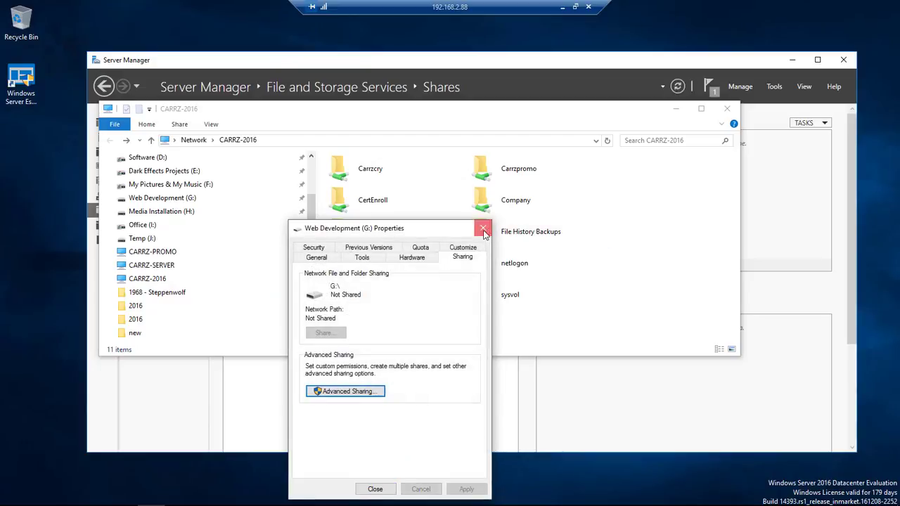
{"action": "left_click", "coordinate": [483, 228]}
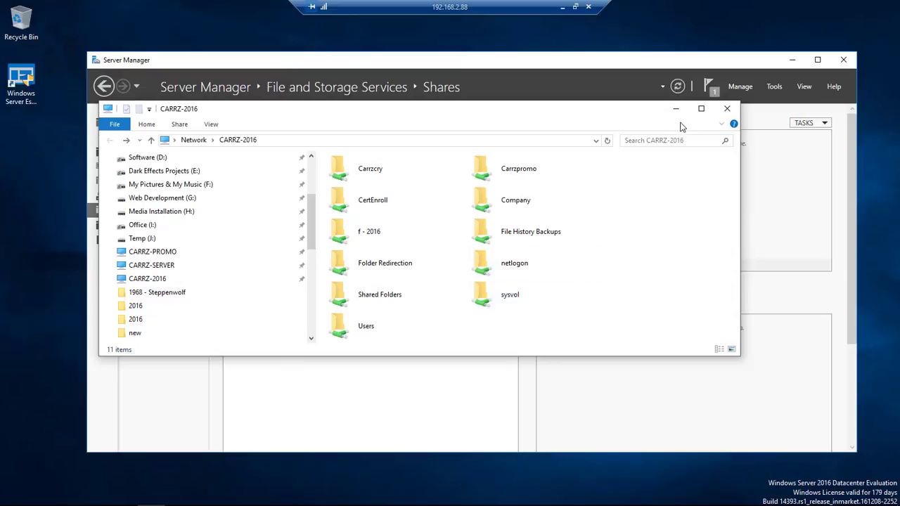
{"action": "left_click", "coordinate": [727, 109]}
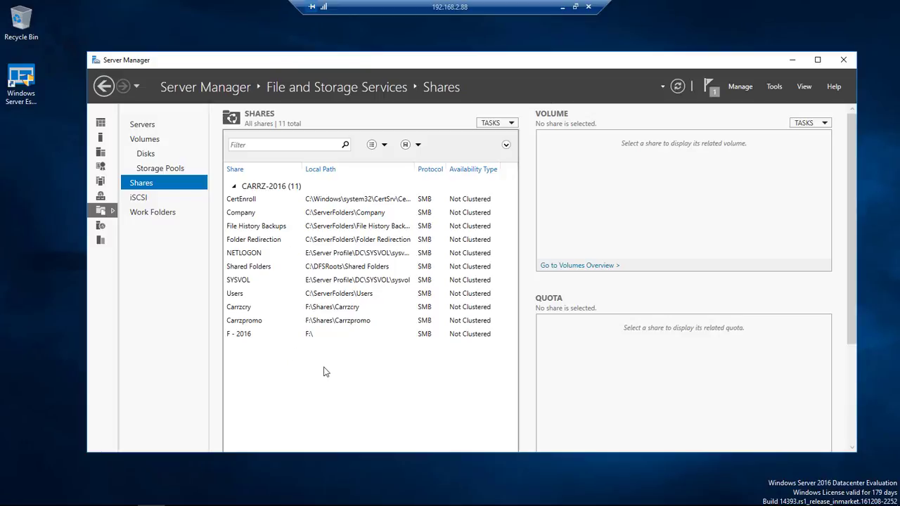
From the Shares folder window, open Advanced Sharing for the Web Media (F:) drive's F - 2016 share.
{"action": "mouse_move", "coordinate": [307, 502]}
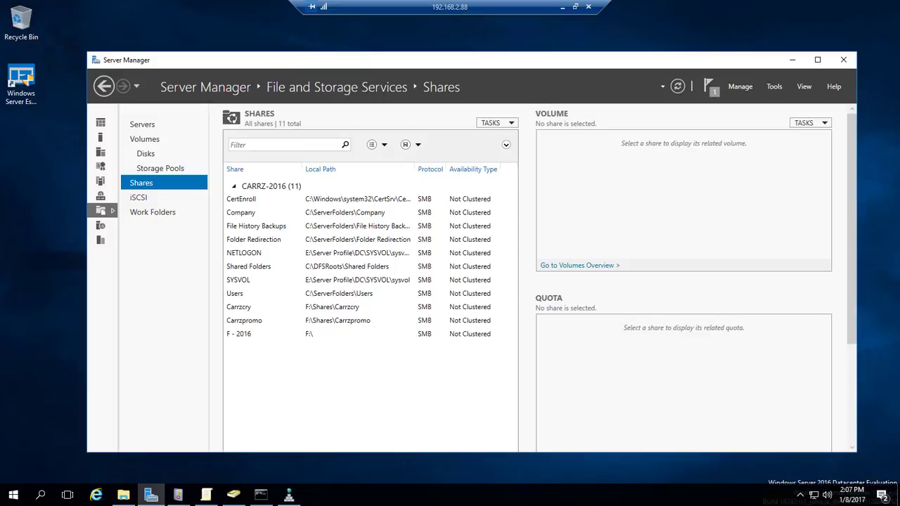
{"action": "mouse_move", "coordinate": [123, 496]}
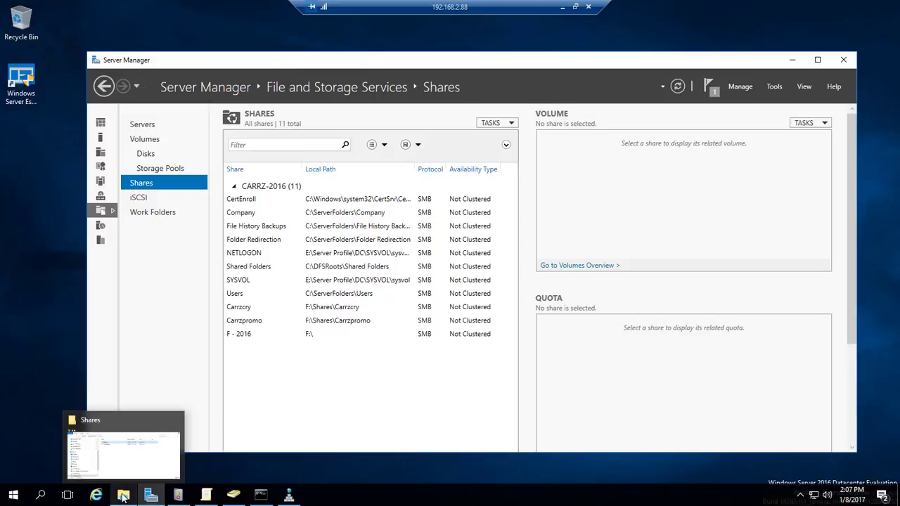
{"action": "left_click", "coordinate": [127, 464]}
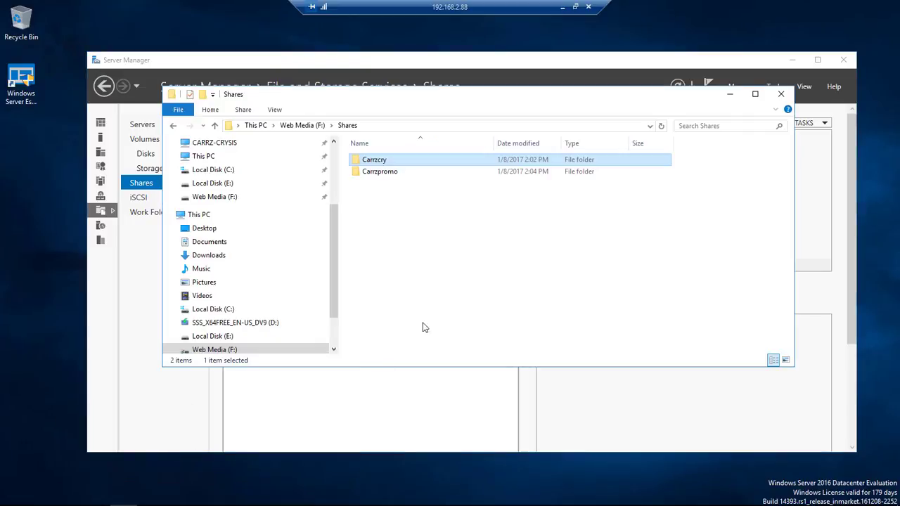
{"action": "right_click", "coordinate": [227, 351]}
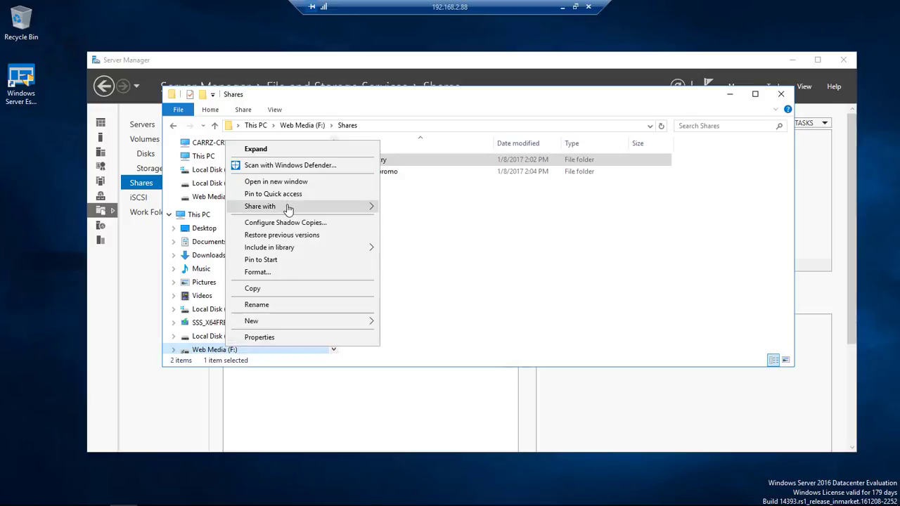
{"action": "mouse_move", "coordinate": [288, 208]}
{"action": "left_click", "coordinate": [426, 207]}
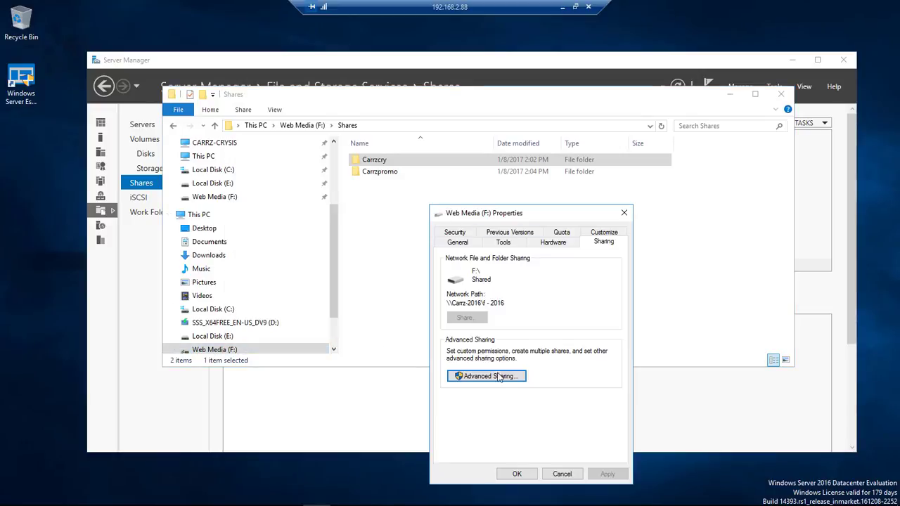
{"action": "left_click", "coordinate": [499, 377]}
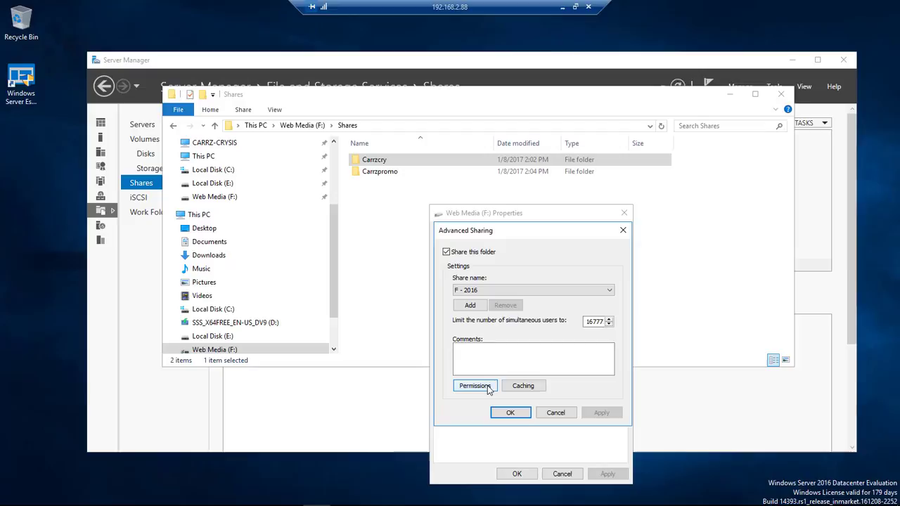
Remove Everyone from the F - 2016 share permissions, confirm all dialogs, and return to Server Manager.
{"action": "left_click", "coordinate": [476, 386]}
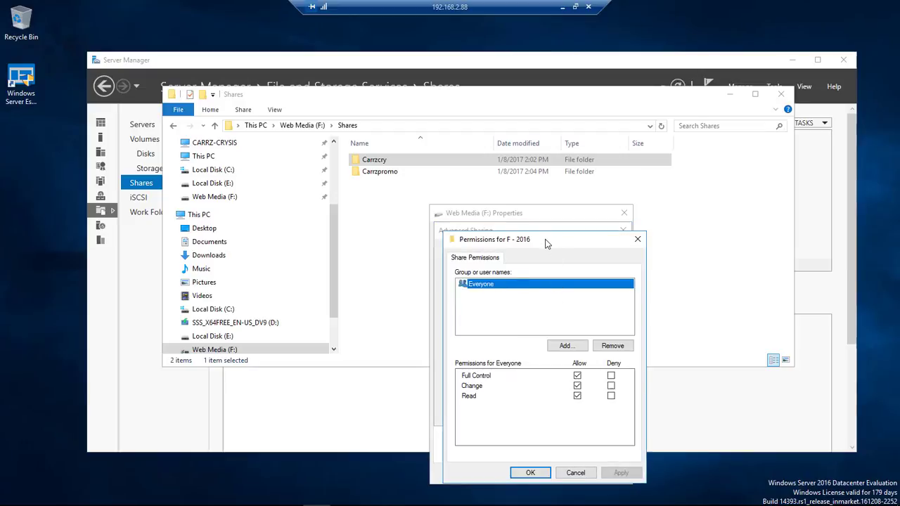
{"action": "left_click_drag", "start_coordinate": [547, 239], "coordinate": [540, 206]}
{"action": "left_click", "coordinate": [606, 314]}
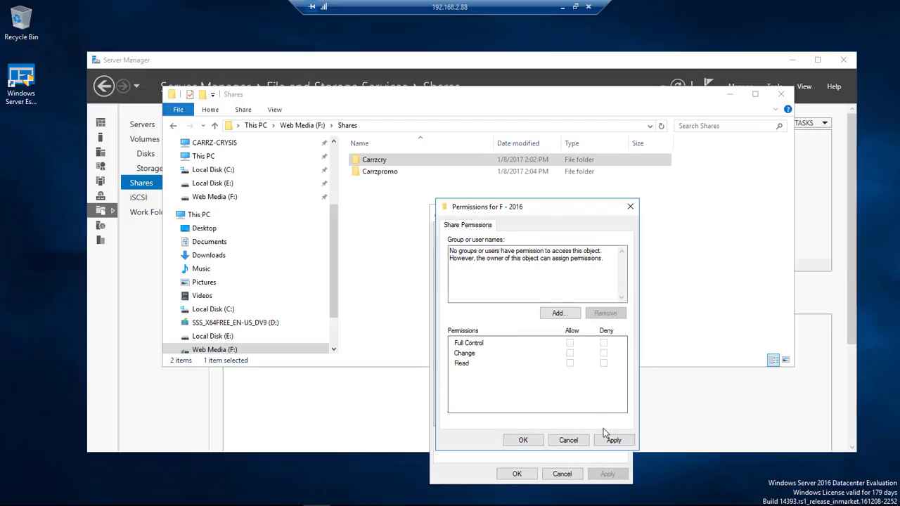
{"action": "left_click", "coordinate": [529, 440]}
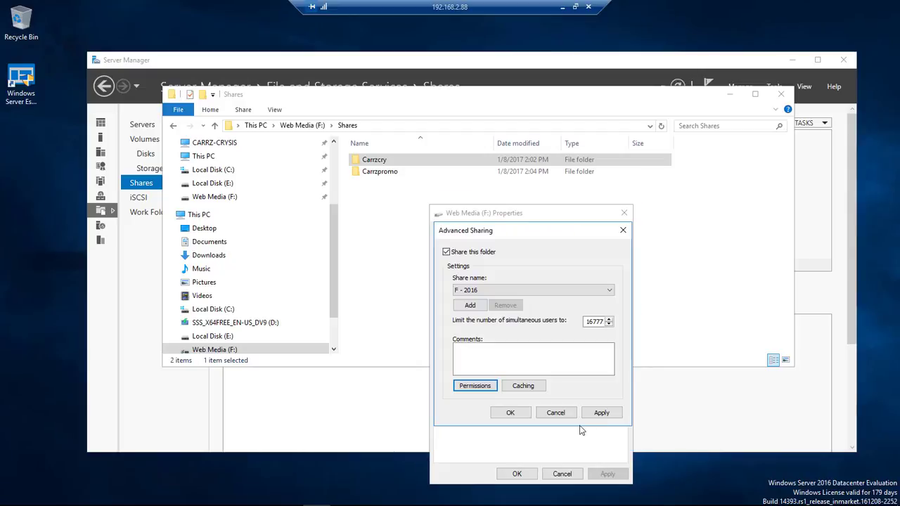
{"action": "left_click", "coordinate": [512, 413]}
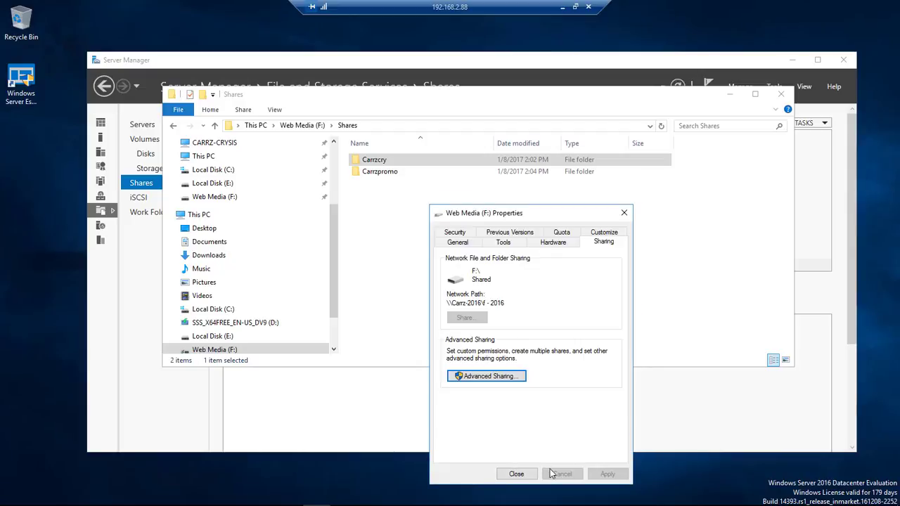
{"action": "left_click", "coordinate": [516, 474]}
{"action": "left_click_drag", "start_coordinate": [410, 95], "coordinate": [508, 59]}
{"action": "left_click", "coordinate": [302, 364]}
{"action": "right_click", "coordinate": [302, 361]}
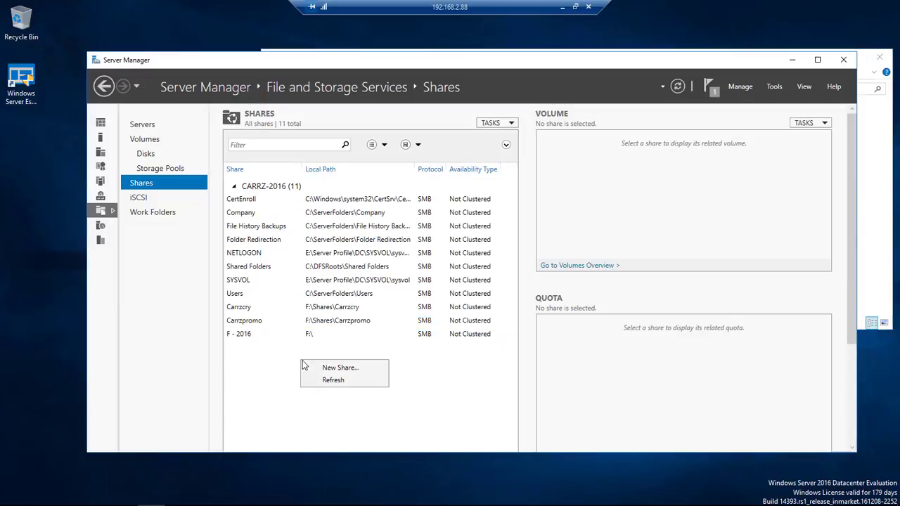
{"action": "left_click", "coordinate": [335, 381]}
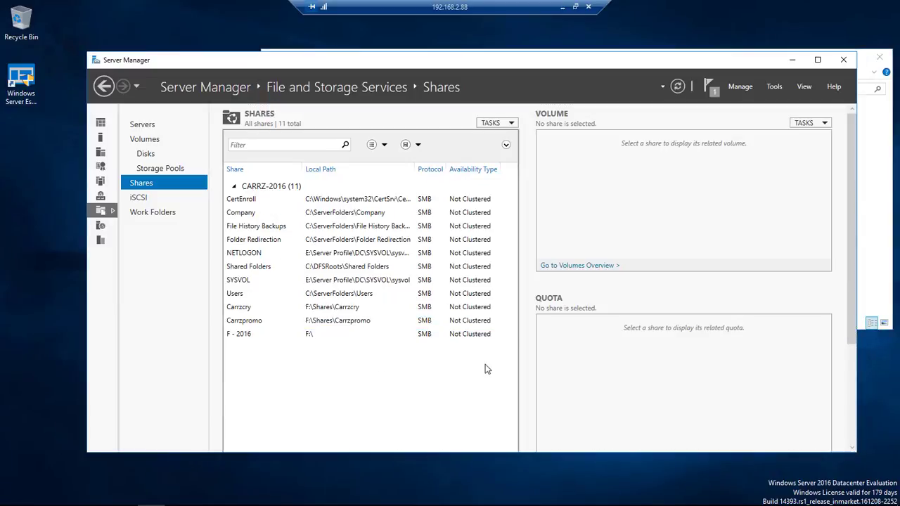
{"action": "left_click", "coordinate": [863, 176]}
{"action": "left_click", "coordinate": [660, 200]}
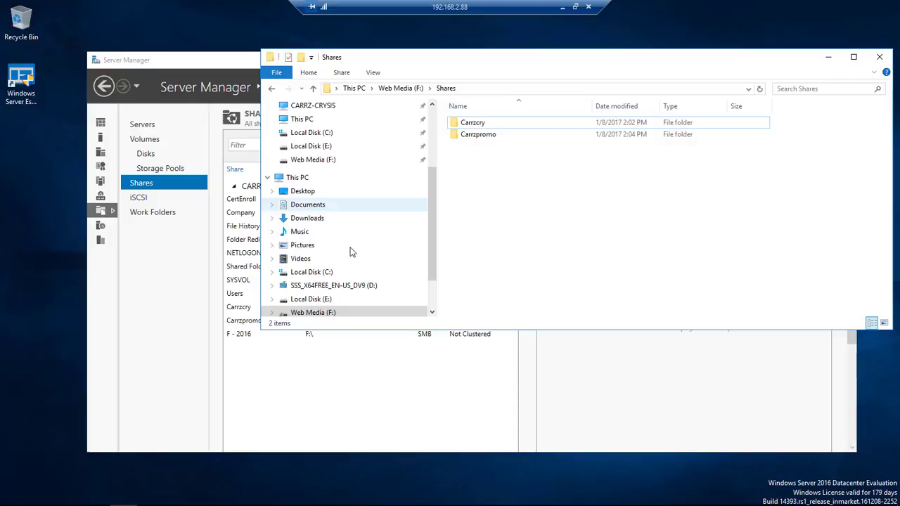
{"action": "right_click", "coordinate": [321, 312]}
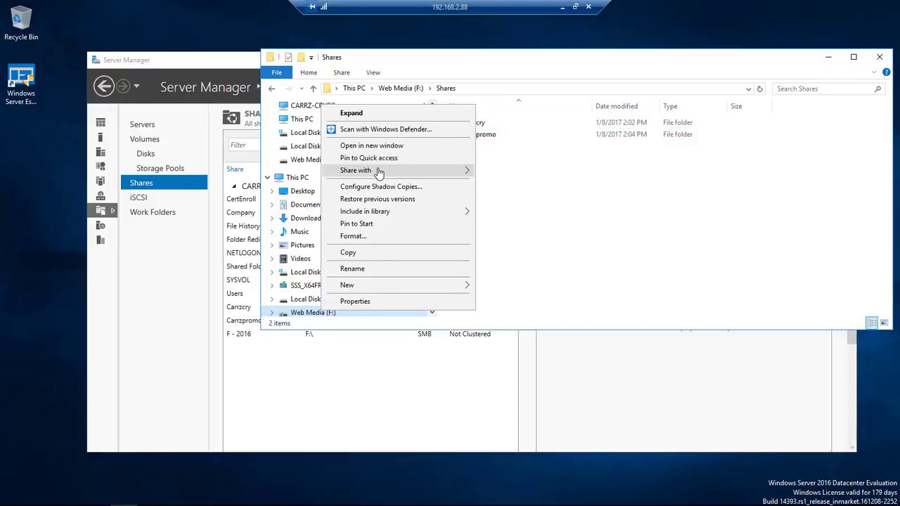
{"action": "mouse_move", "coordinate": [377, 173]}
{"action": "left_click", "coordinate": [535, 171]}
{"action": "left_click", "coordinate": [527, 342]}
{"action": "left_click", "coordinate": [543, 380]}
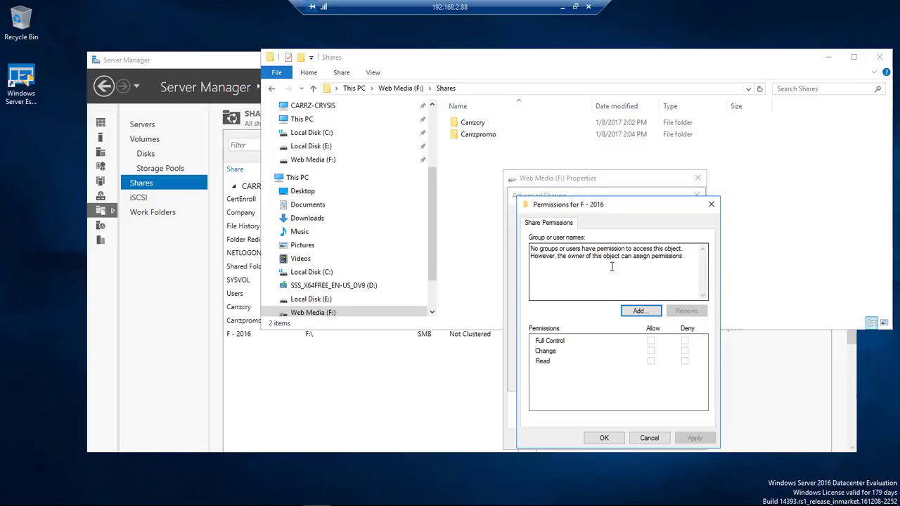
{"action": "left_click", "coordinate": [710, 204]}
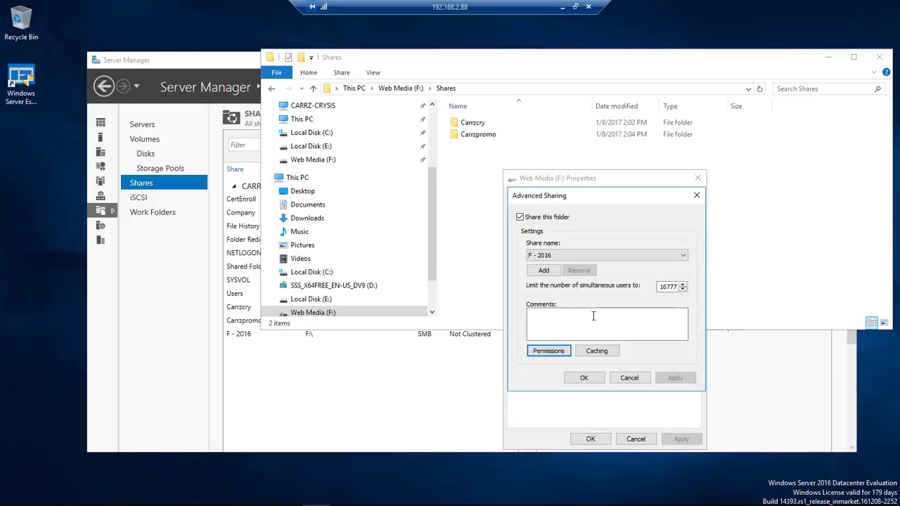
{"action": "left_click", "coordinate": [629, 380]}
{"action": "left_click", "coordinate": [604, 440]}
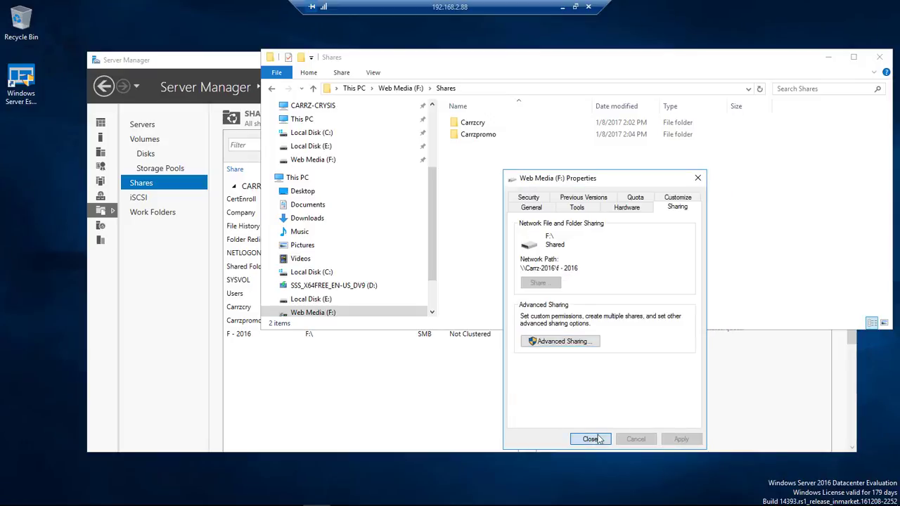
{"action": "left_click", "coordinate": [323, 378]}
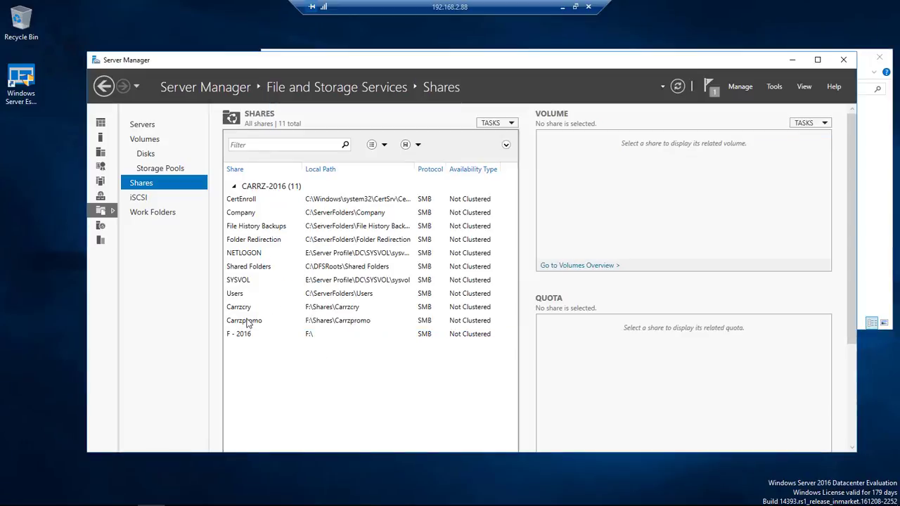